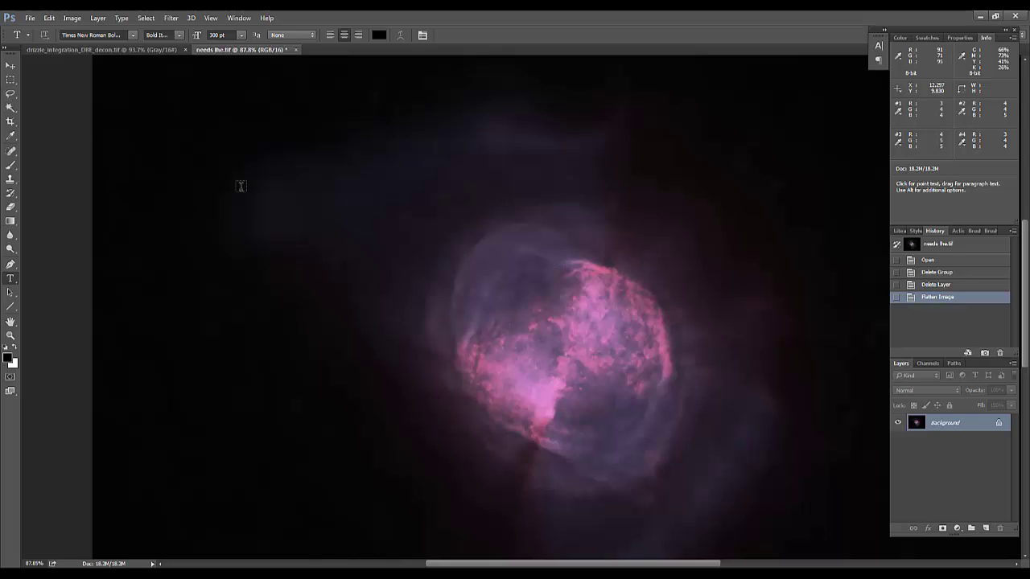
# Switch to the freehand Lasso selection tool and scroll the Layers panel.
pyautogui.click(11, 94)
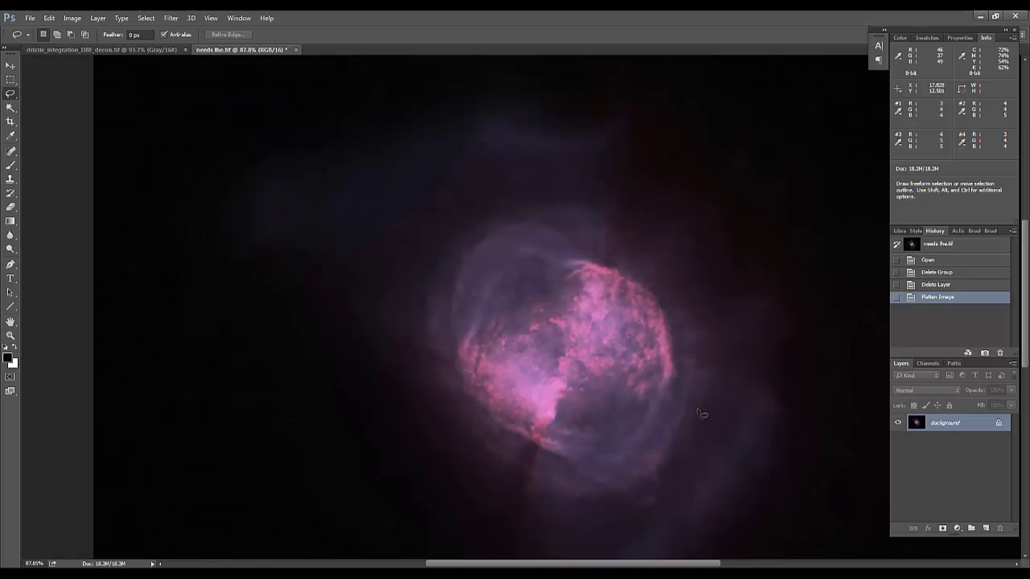
pyautogui.scroll(-2, 718, 447)
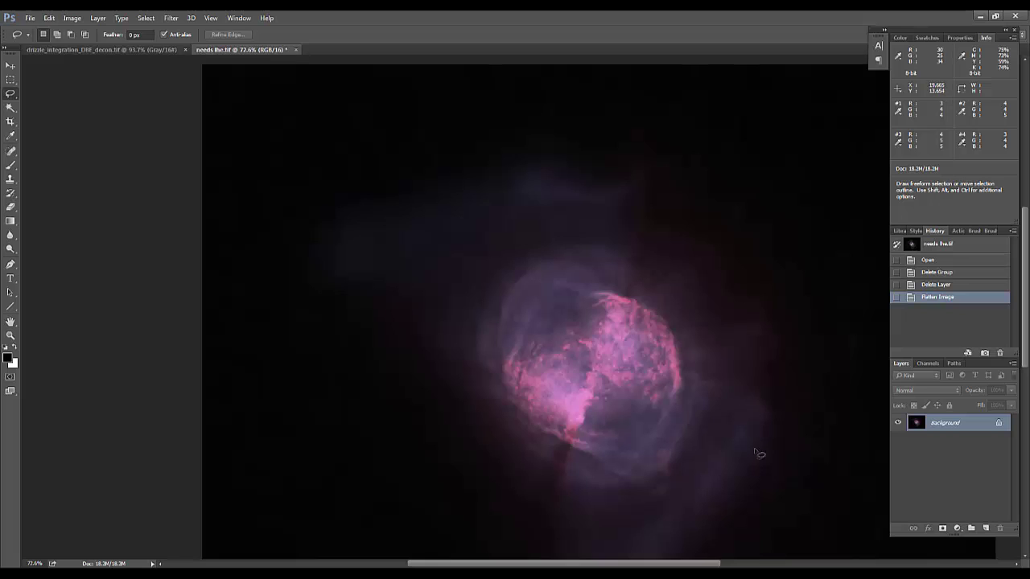
pyautogui.scroll(2, 754, 533)
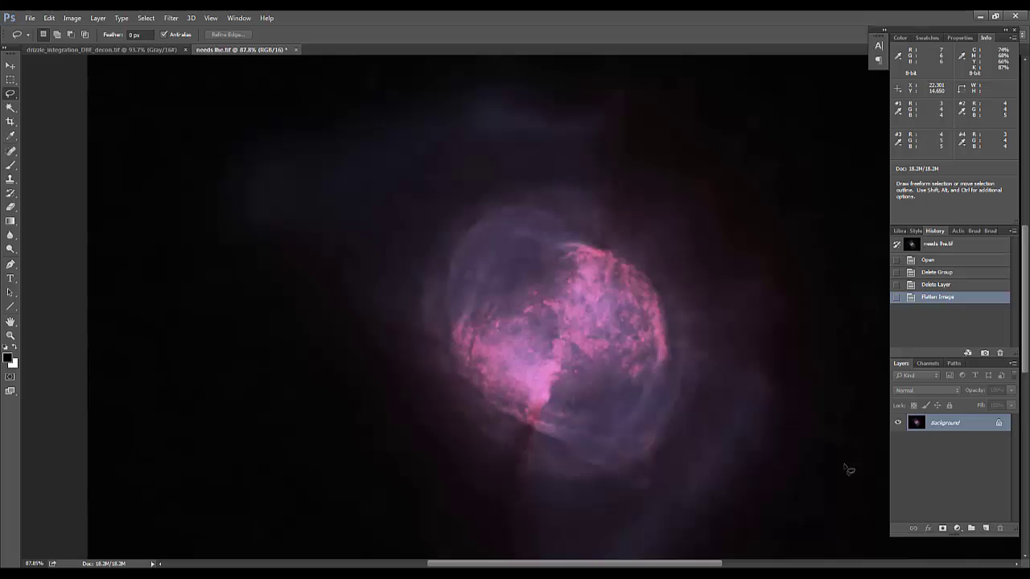
pyautogui.scroll(1, 849, 470)
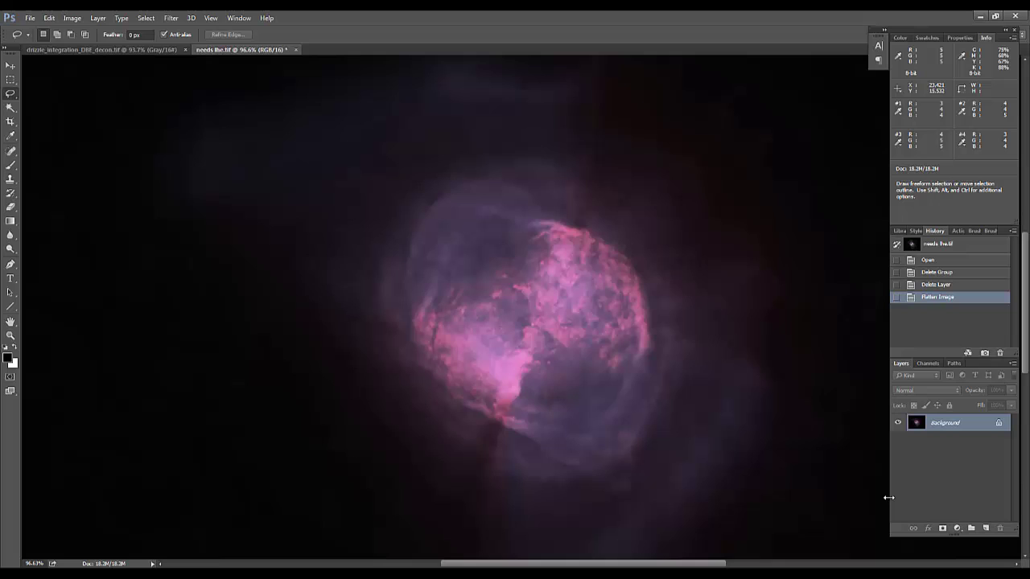
# Duplicate the Background layer into Background copy through Background copy 6.
pyautogui.moveTo(944, 426); pyautogui.dragTo(985, 527)
pyautogui.moveTo(952, 427); pyautogui.dragTo(986, 528)
pyautogui.moveTo(945, 426); pyautogui.dragTo(986, 529)
pyautogui.moveTo(953, 432); pyautogui.dragTo(985, 528)
pyautogui.moveTo(955, 424); pyautogui.dragTo(986, 528)
pyautogui.moveTo(956, 449); pyautogui.dragTo(986, 528)
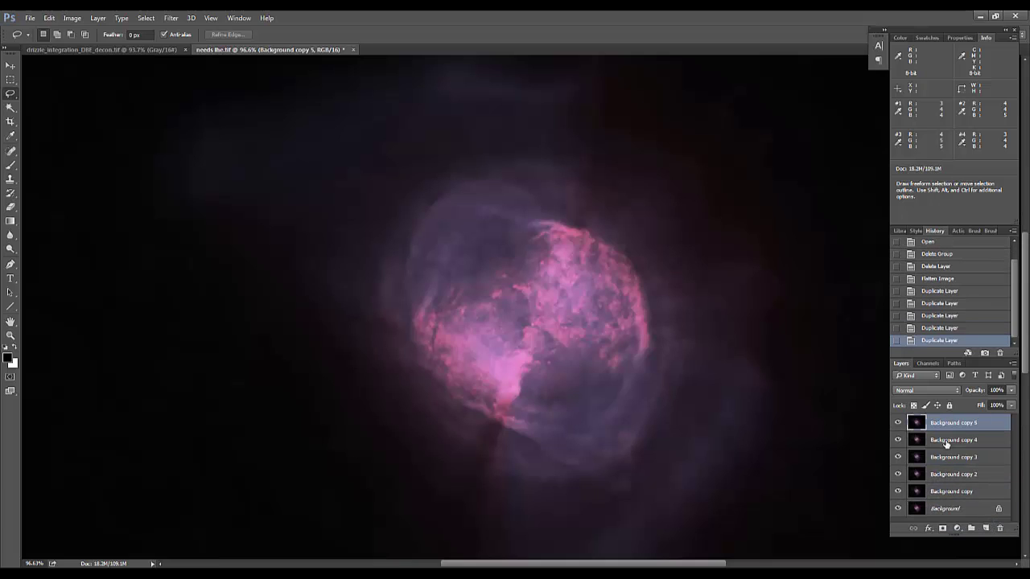
pyautogui.moveTo(947, 424); pyautogui.dragTo(984, 527)
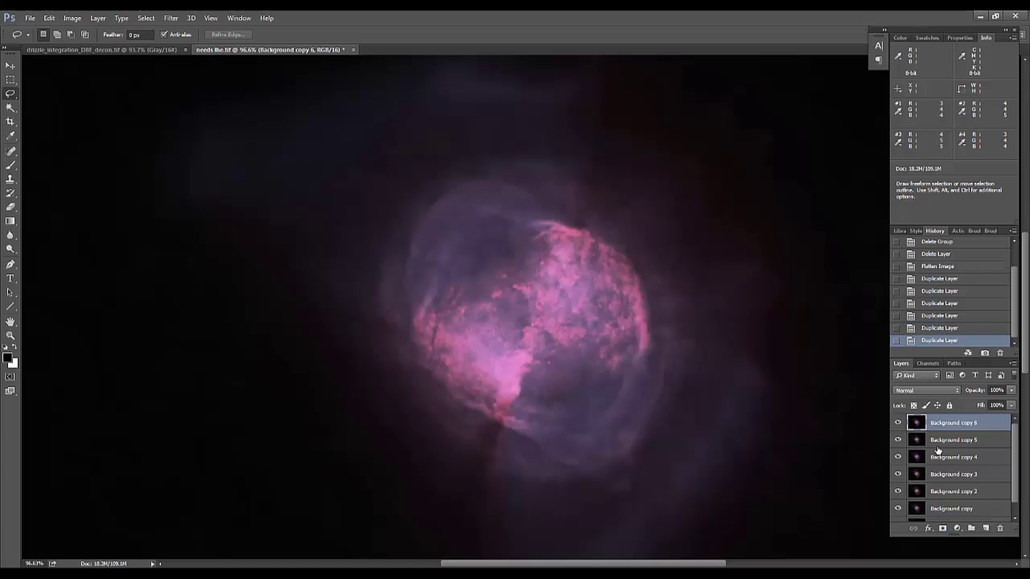
# Hide Background copies 6, 5, 4 and 3, then select Background copy.
pyautogui.click(898, 422)
pyautogui.click(897, 440)
pyautogui.click(897, 457)
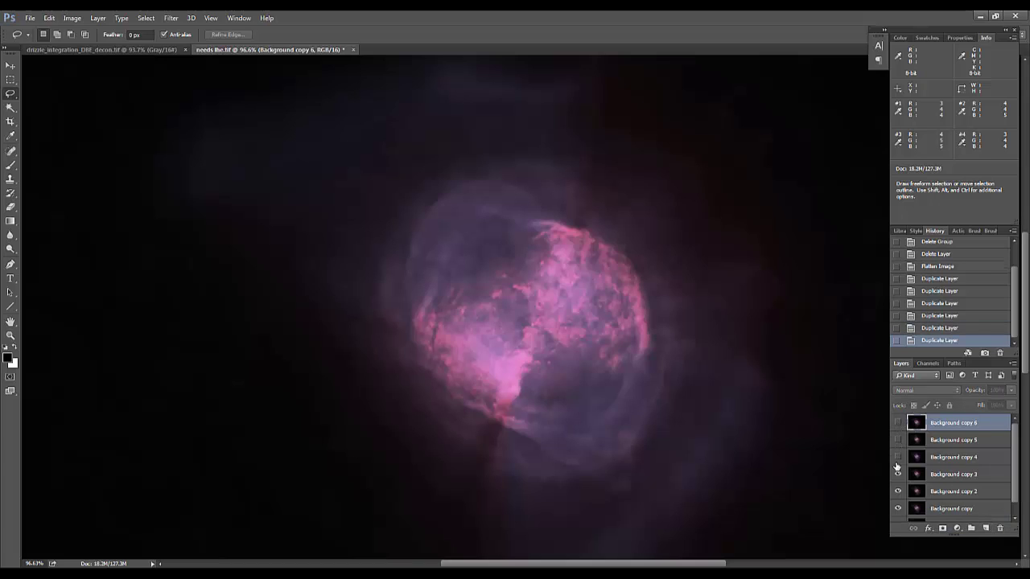
pyautogui.click(898, 474)
pyautogui.click(898, 490)
pyautogui.scroll(-1, 906, 492)
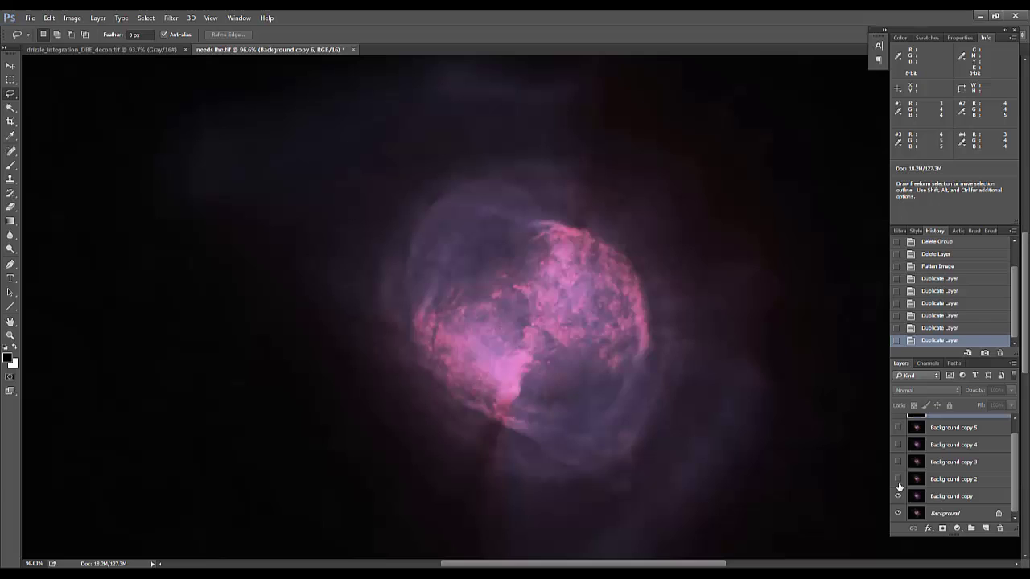
pyautogui.click(949, 495)
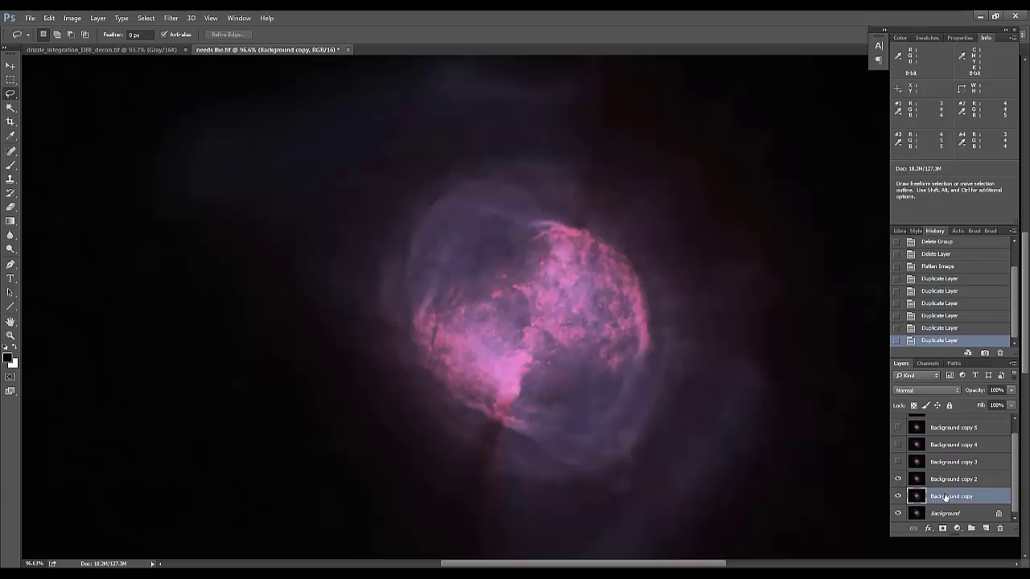
# Apply a High Pass filter with a 50.2-pixel radius to Background copy.
pyautogui.click(176, 20)
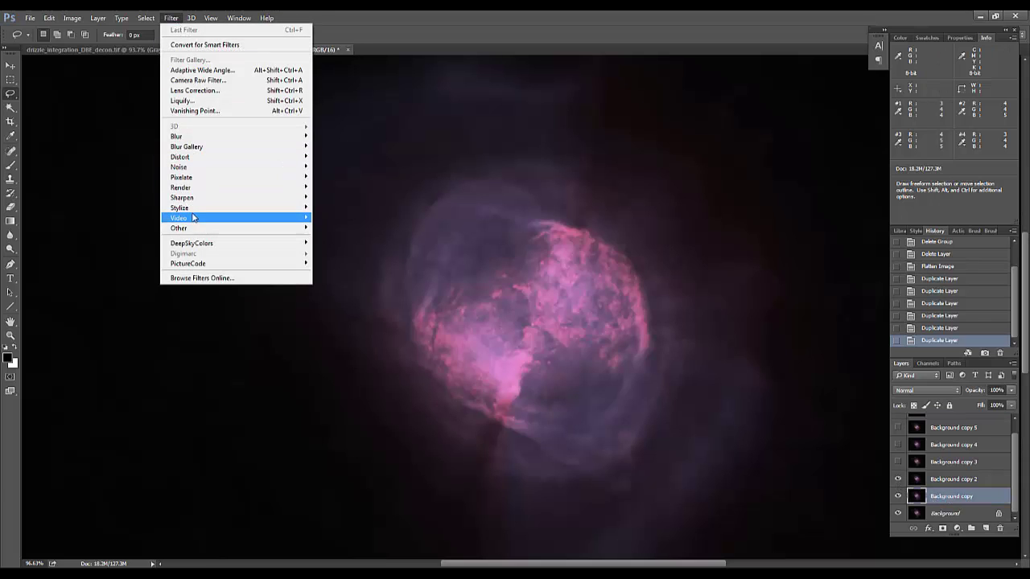
pyautogui.moveTo(195, 229)
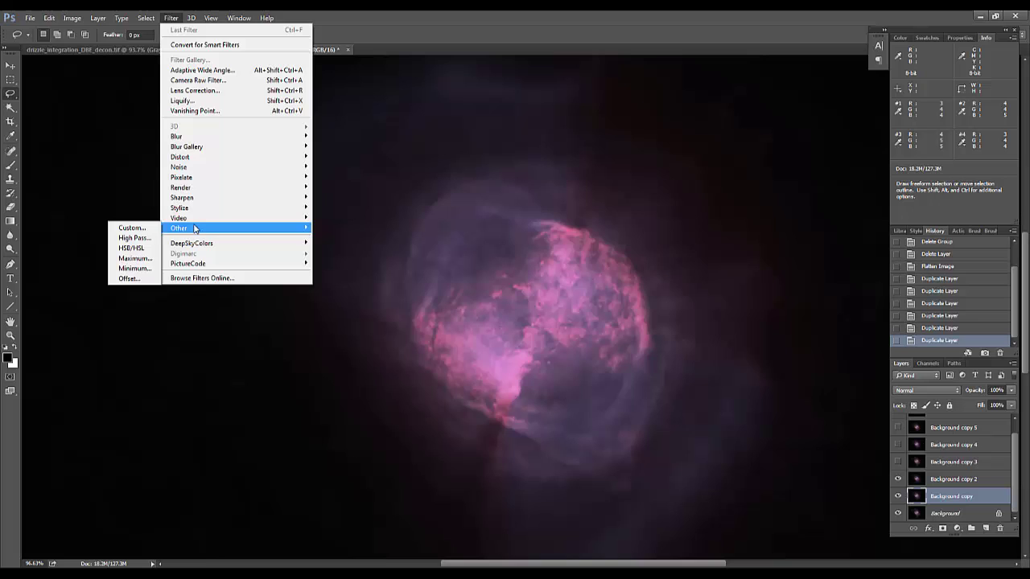
pyautogui.click(133, 238)
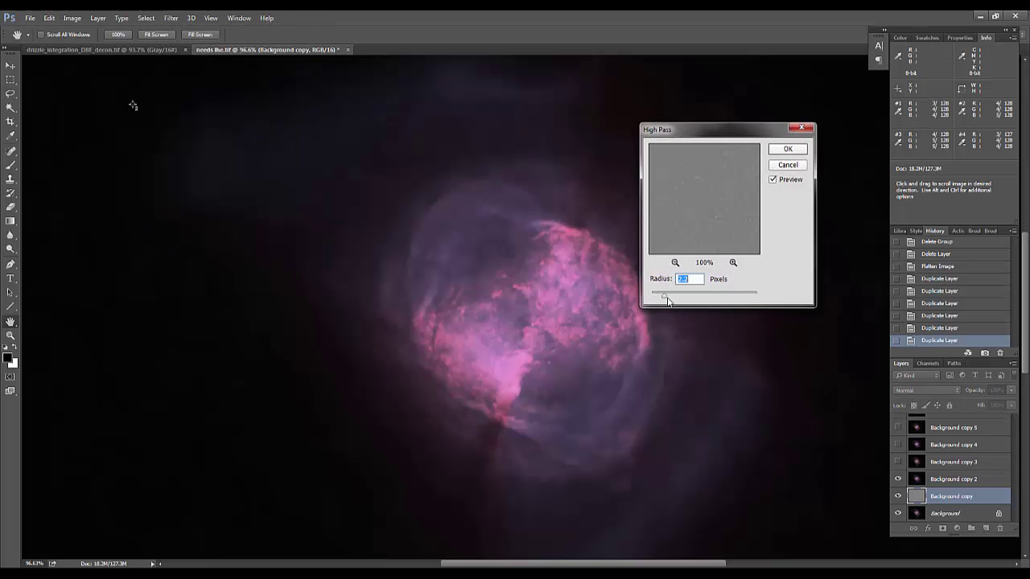
pyautogui.write('5')
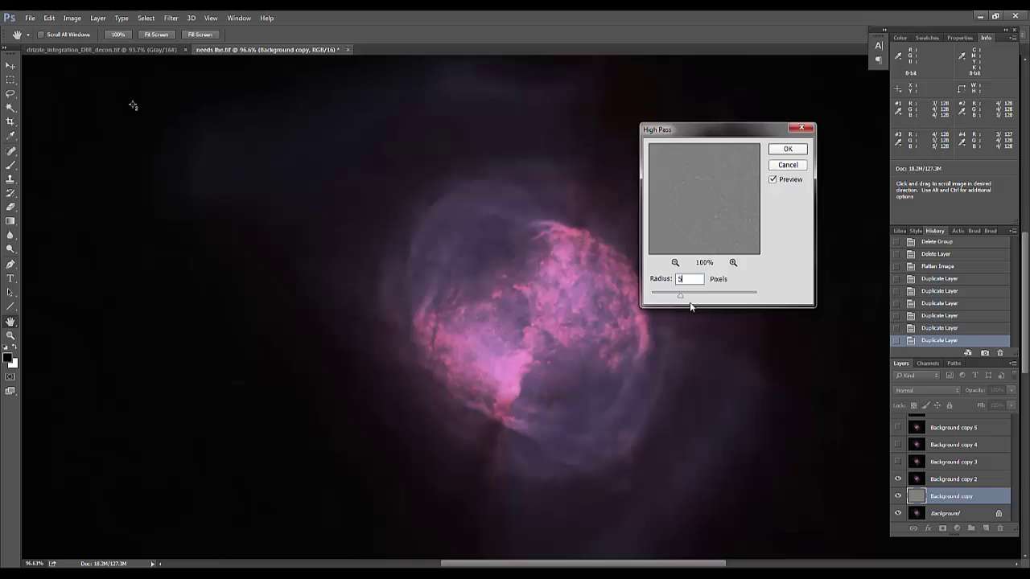
pyautogui.write('9')
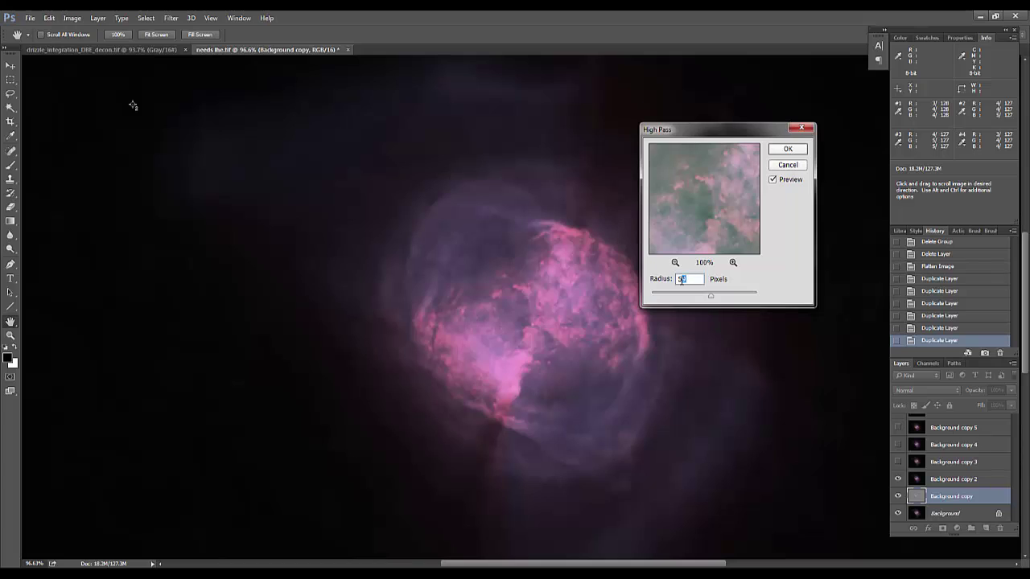
pyautogui.write('.2')
pyautogui.press('Tab')
pyautogui.click(676, 263)
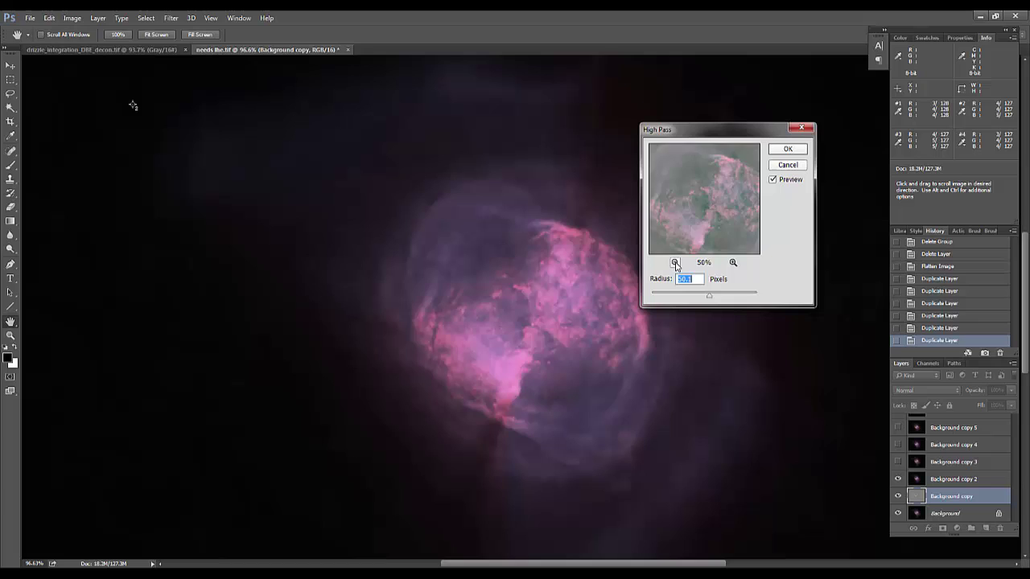
pyautogui.click(676, 262)
pyautogui.click(676, 262)
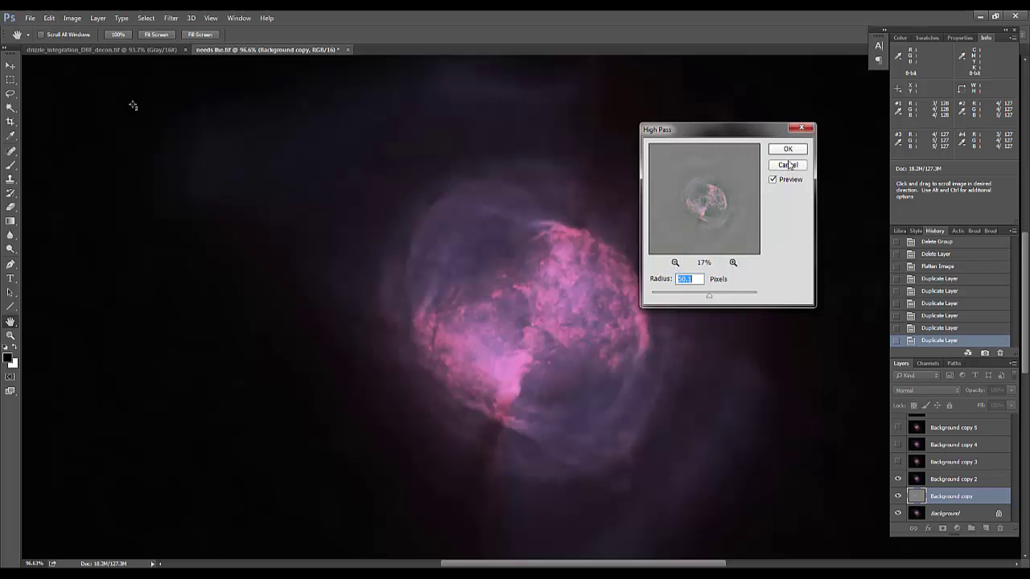
pyautogui.click(788, 151)
pyautogui.press('l')
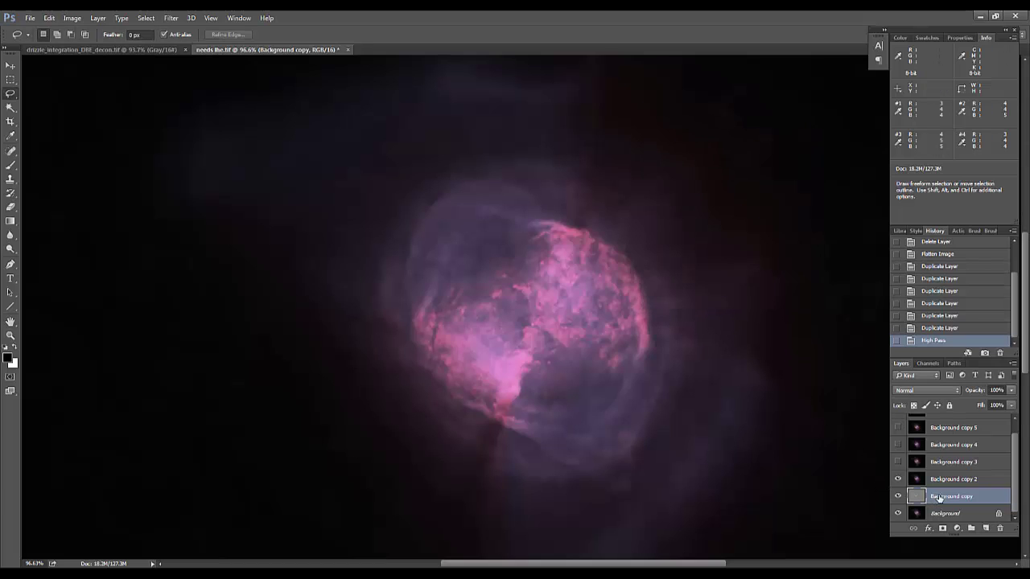
# Apply the same High Pass filter to Background copy 2.
pyautogui.click(945, 481)
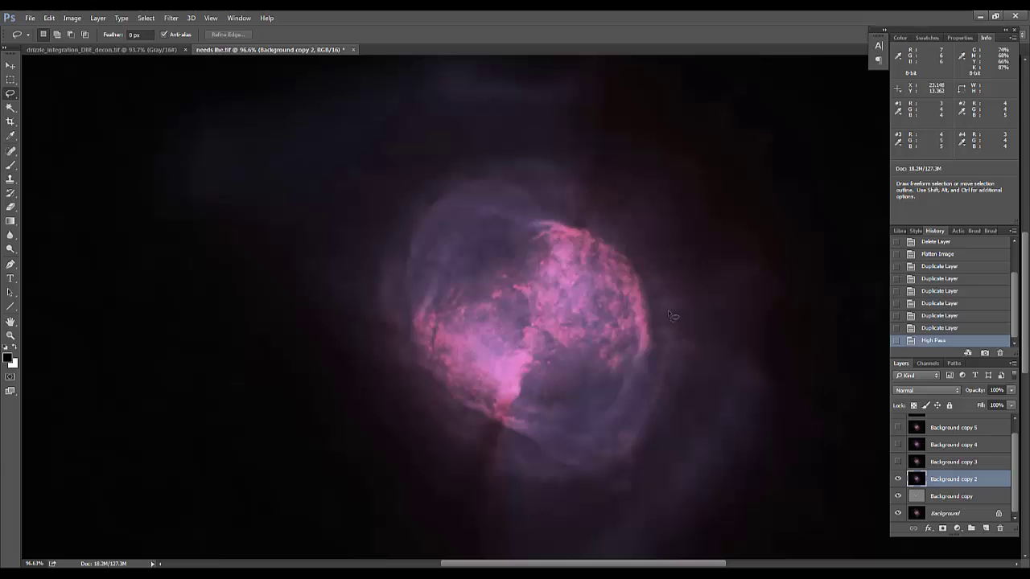
pyautogui.click(171, 18)
pyautogui.moveTo(198, 231)
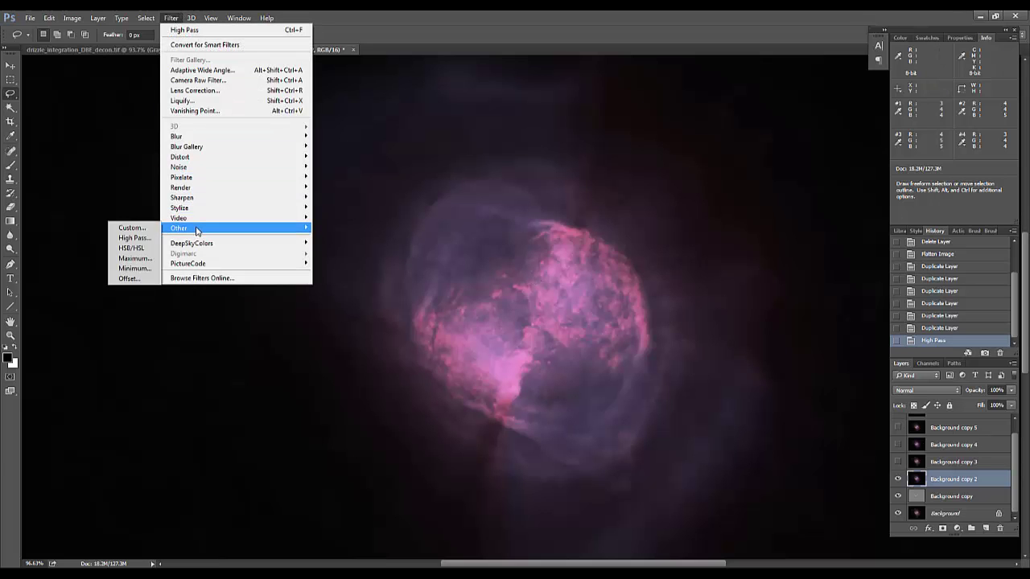
pyautogui.click(140, 240)
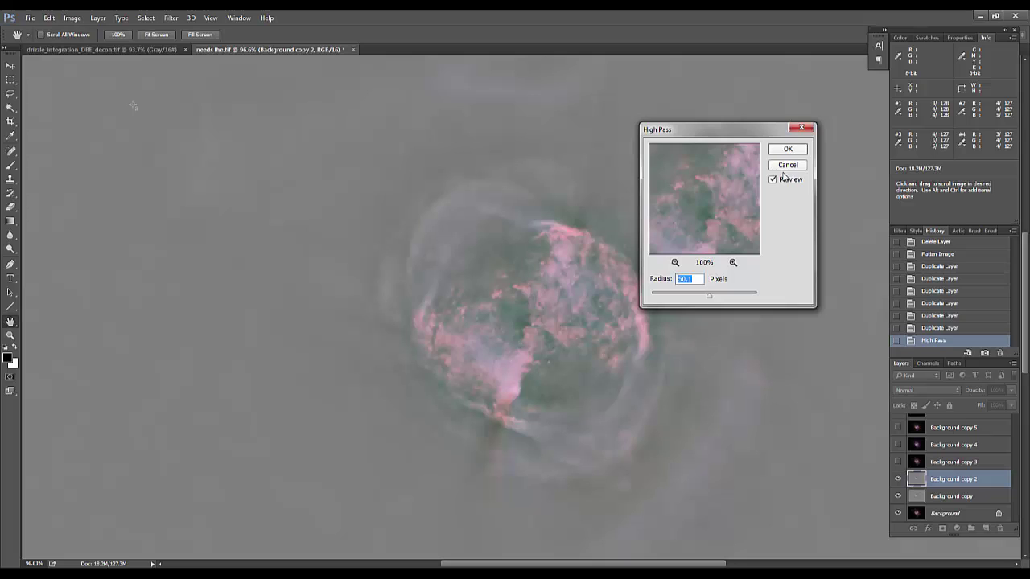
pyautogui.click(787, 151)
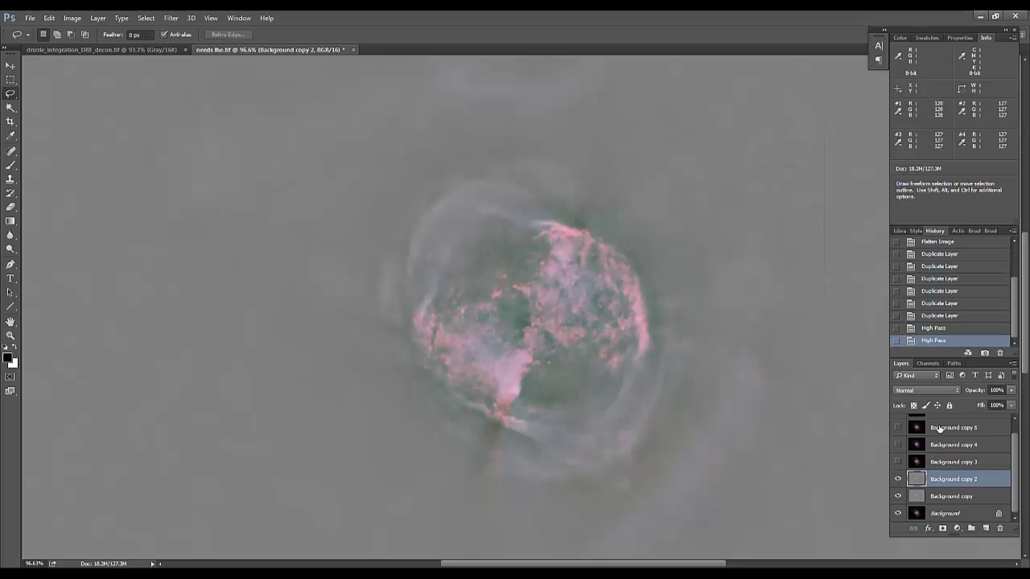
# Blend Background copy 2 in Soft Light and Background copy in Overlay, then group both as Group 1.
pyautogui.click(933, 390)
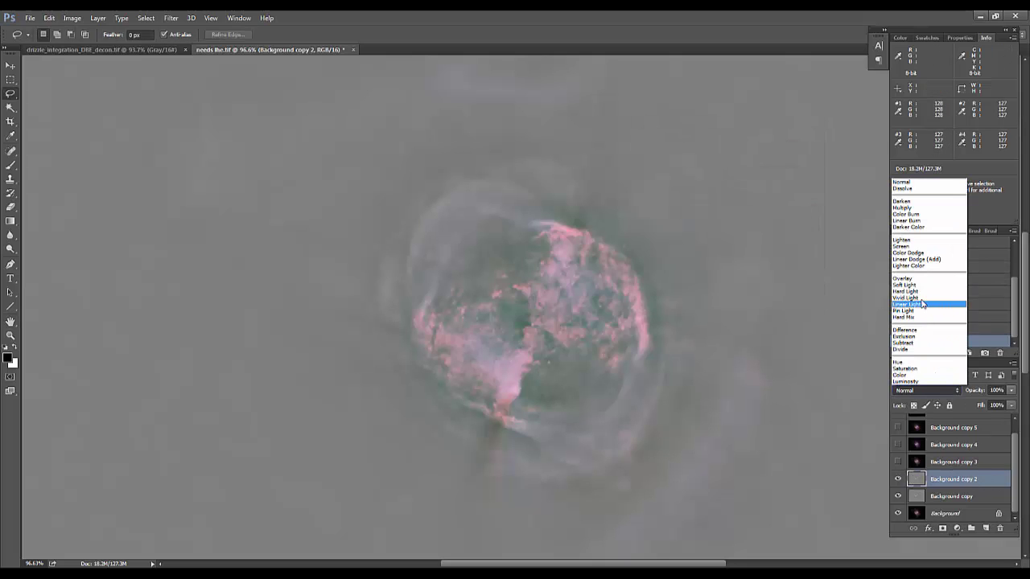
pyautogui.click(924, 286)
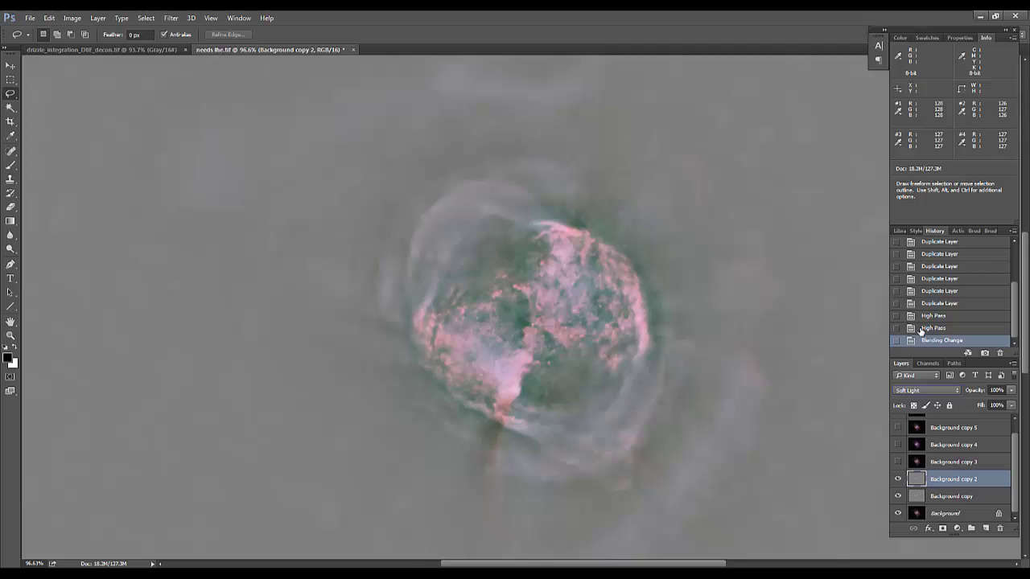
pyautogui.click(949, 497)
pyautogui.click(928, 392)
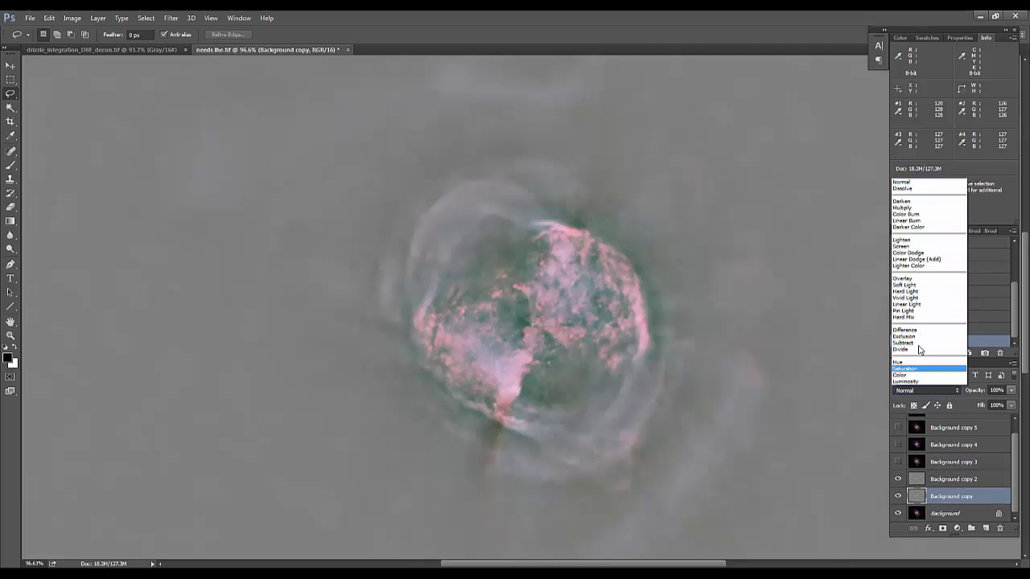
pyautogui.click(919, 280)
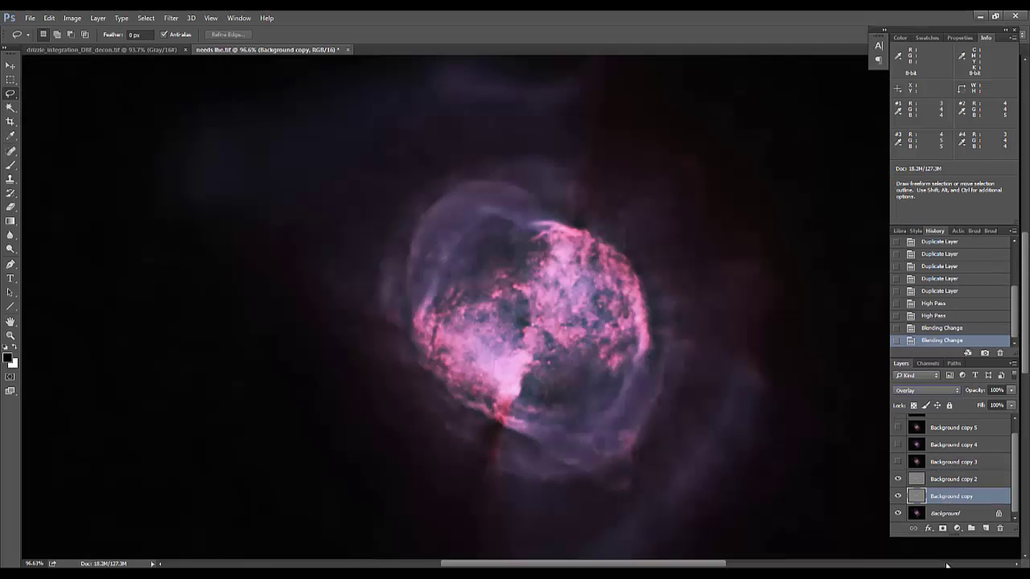
pyautogui.keyDown('shift'); pyautogui.click(950, 481); pyautogui.keyUp('shift')
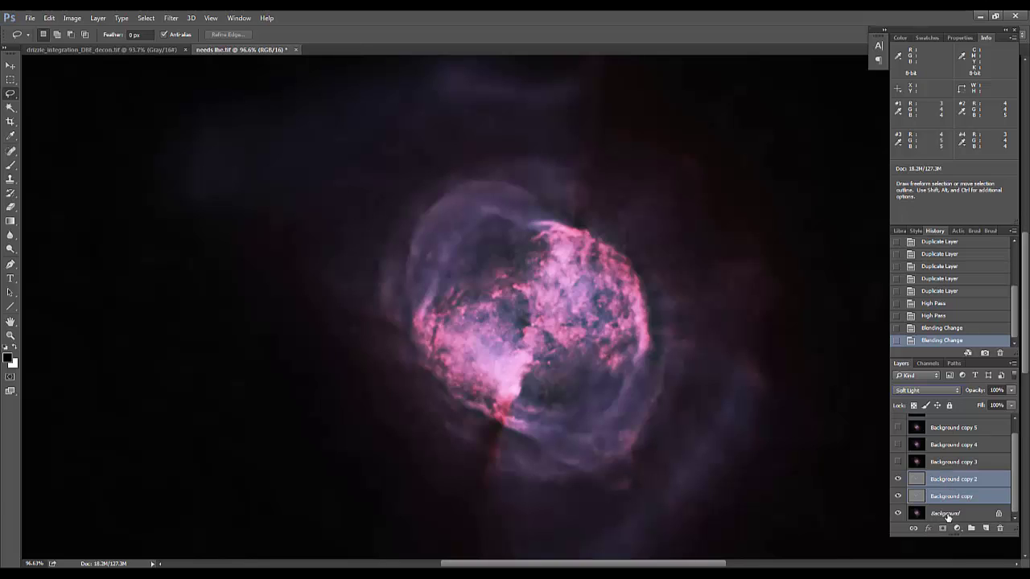
pyautogui.click(971, 528)
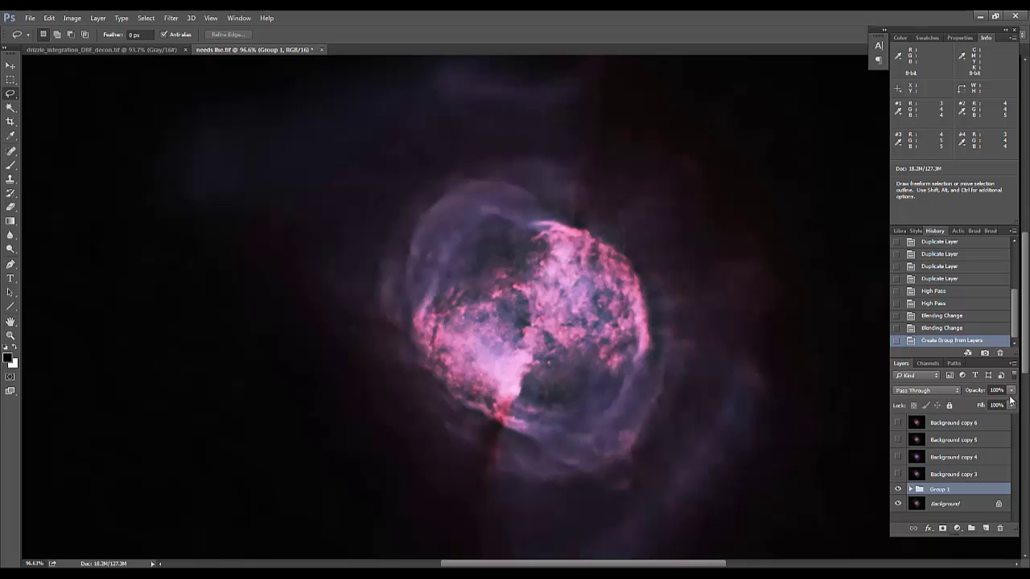
# Lower Group 1's opacity, then set Background copy 2 to 61% and Background copy to 49%.
pyautogui.click(1011, 393)
pyautogui.moveTo(1011, 409); pyautogui.dragTo(983, 404)
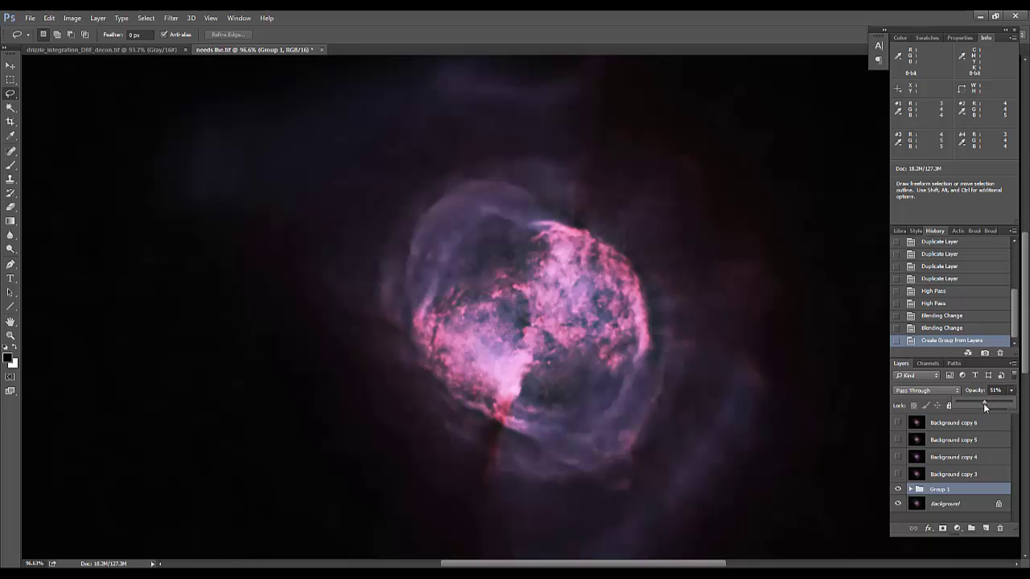
pyautogui.click(910, 489)
pyautogui.click(941, 504)
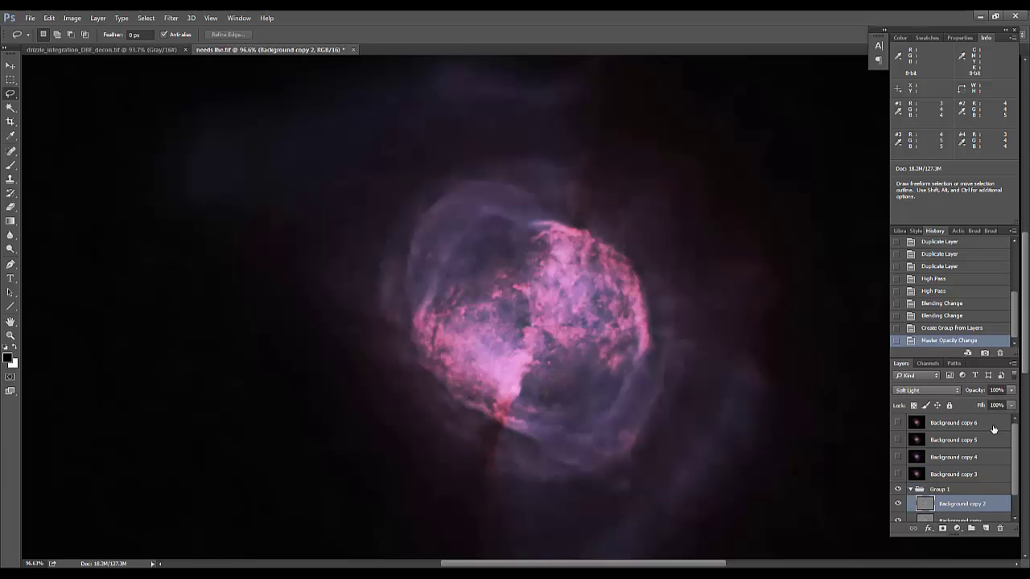
pyautogui.click(1010, 392)
pyautogui.moveTo(1012, 407); pyautogui.dragTo(984, 403)
pyautogui.click(958, 519)
pyautogui.click(1011, 391)
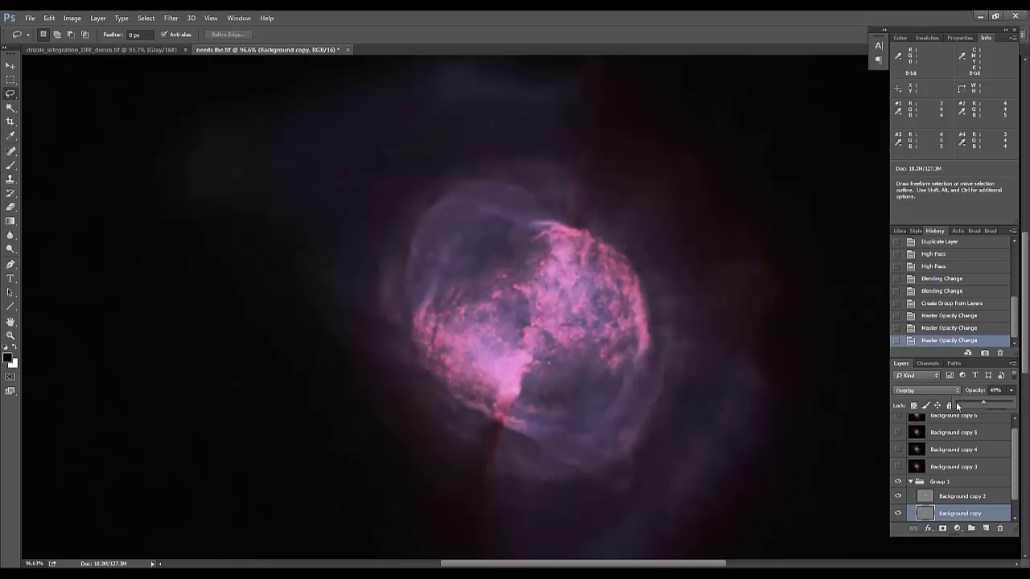
# Collapse Group 1, make Background copies 3 and 4 visible, and select copy 3.
pyautogui.click(904, 481)
pyautogui.click(906, 483)
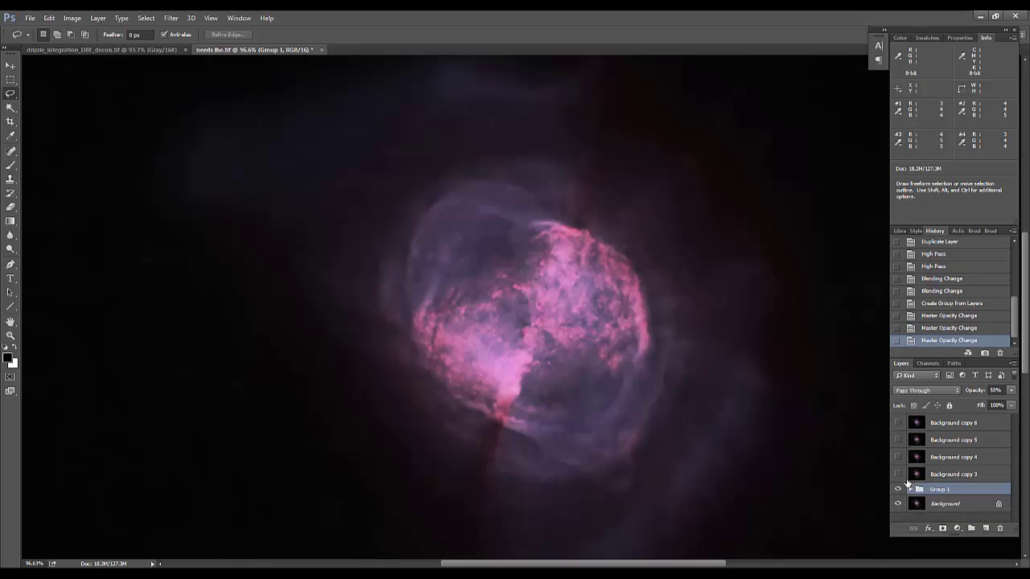
pyautogui.click(897, 474)
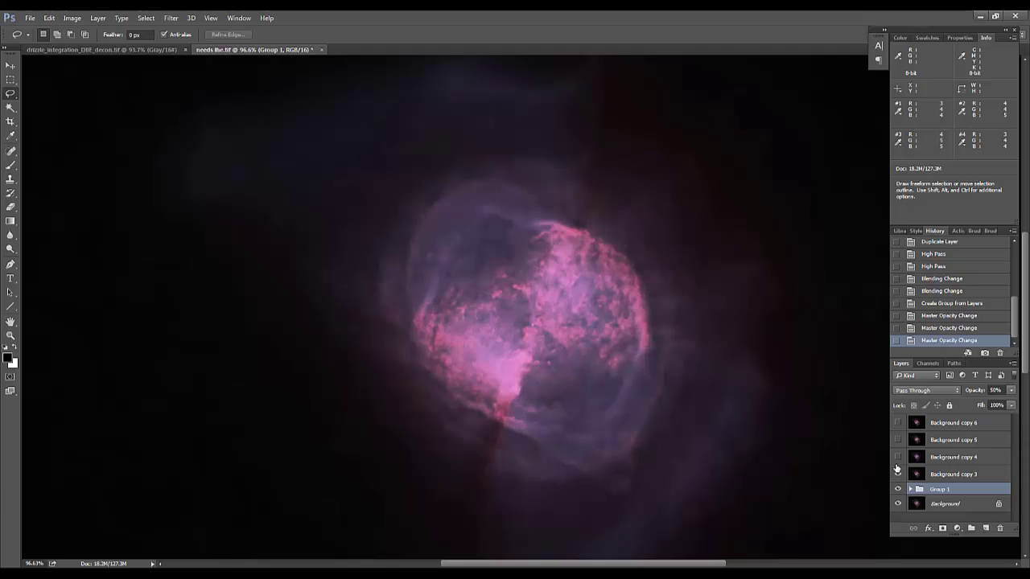
pyautogui.click(898, 456)
pyautogui.click(959, 475)
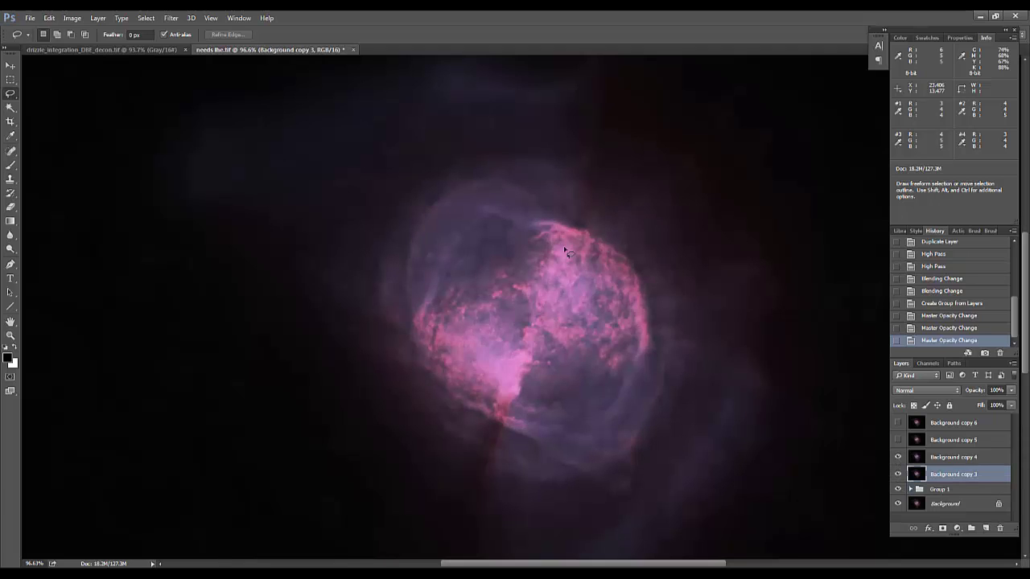
# Apply a High Pass filter with a 15-pixel radius to Background copy 3.
pyautogui.click(147, 18)
pyautogui.moveTo(171, 17)
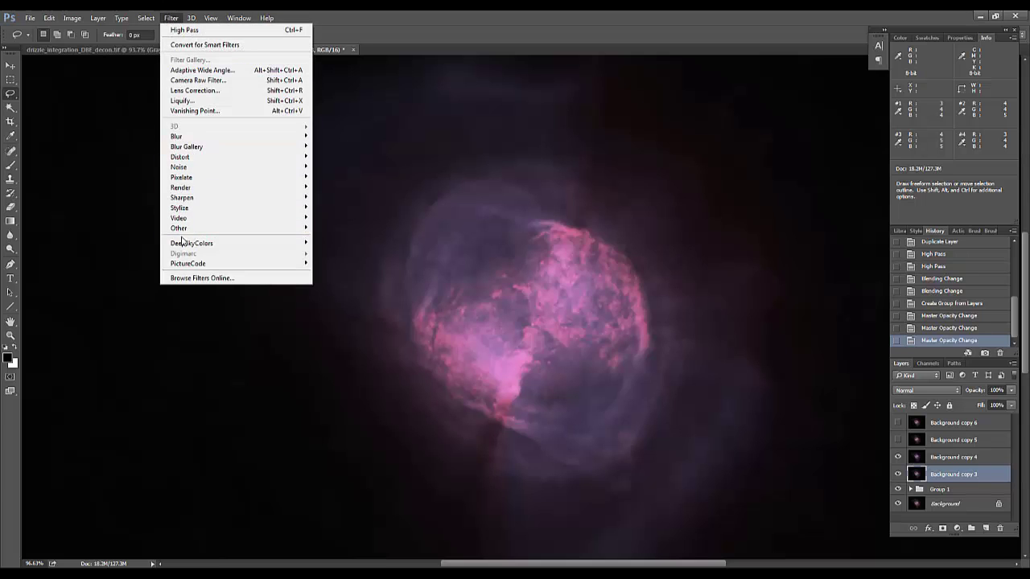
pyautogui.moveTo(179, 227)
pyautogui.click(149, 241)
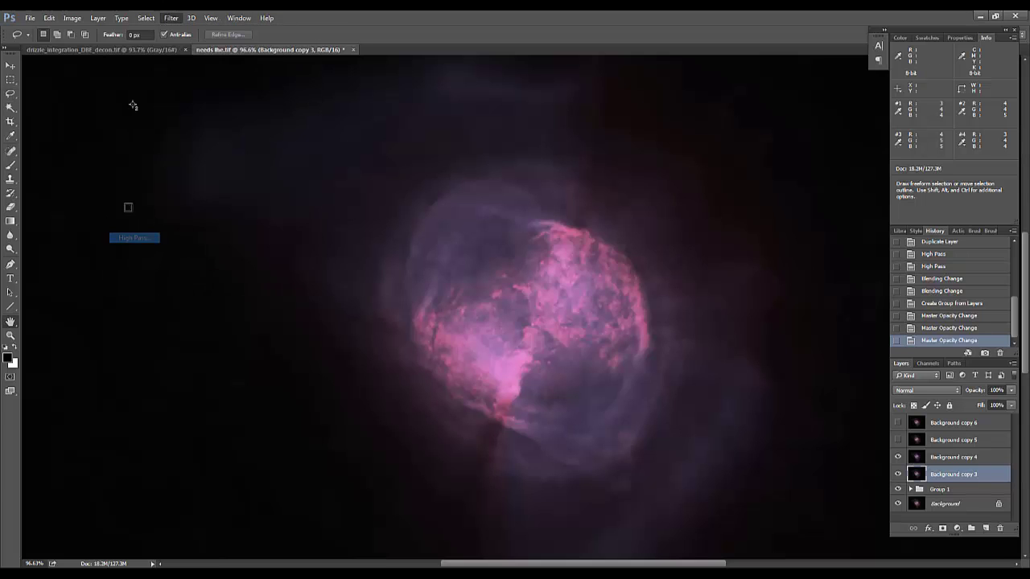
pyautogui.write('15')
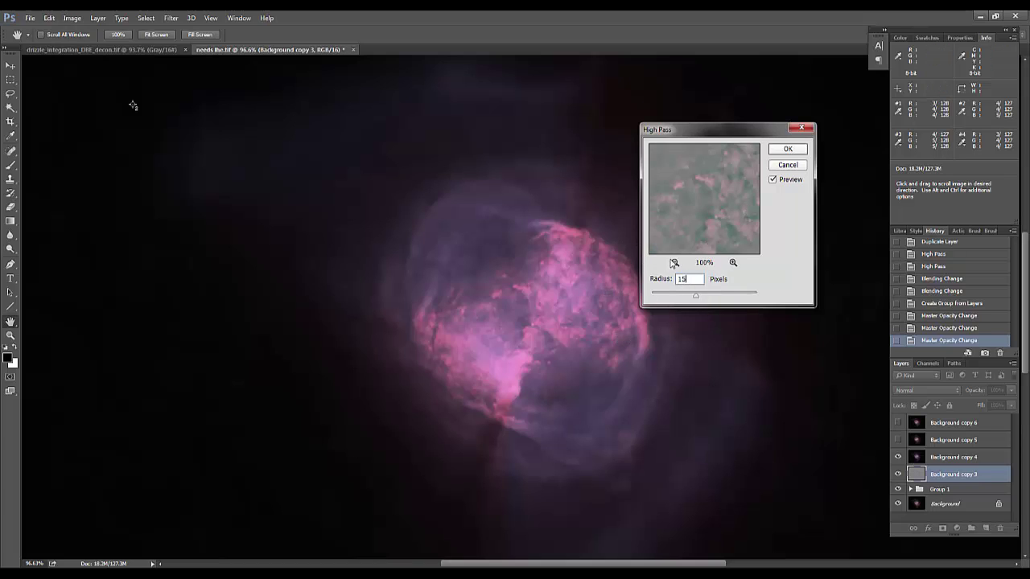
pyautogui.click(675, 263)
pyautogui.click(675, 262)
pyautogui.click(675, 262)
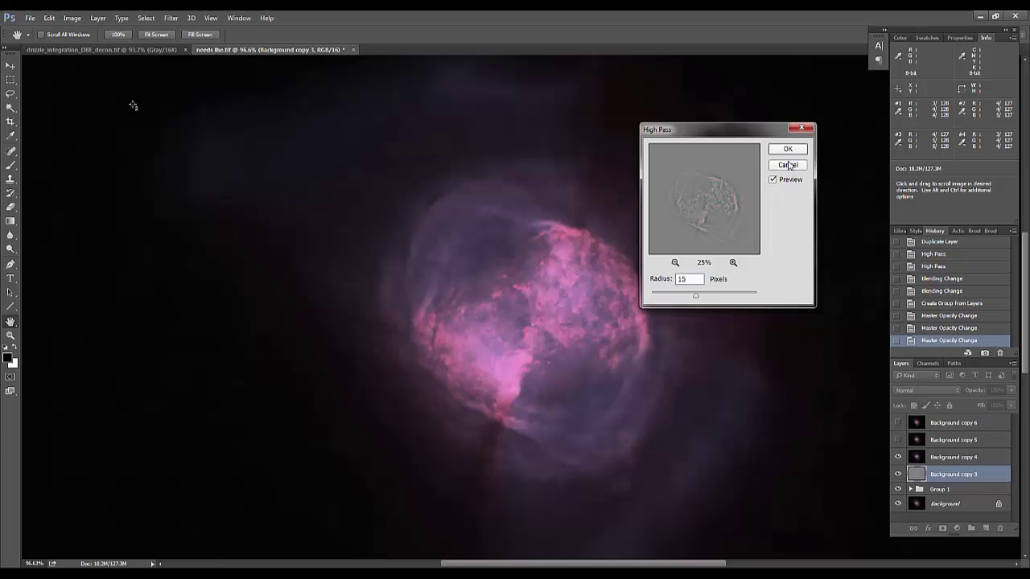
pyautogui.click(788, 151)
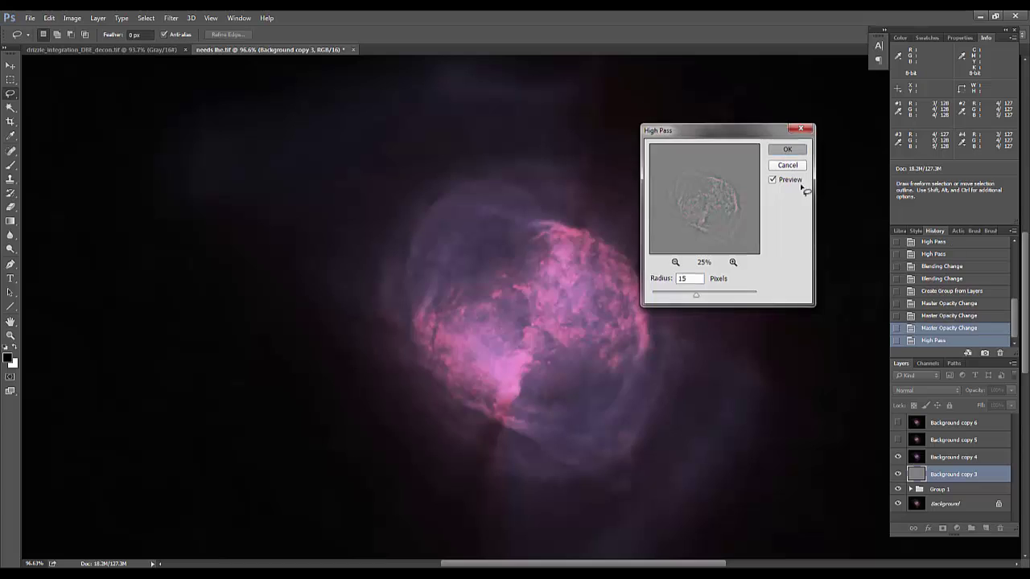
# Apply the High Pass filter to Background copy 4 as well.
pyautogui.click(945, 457)
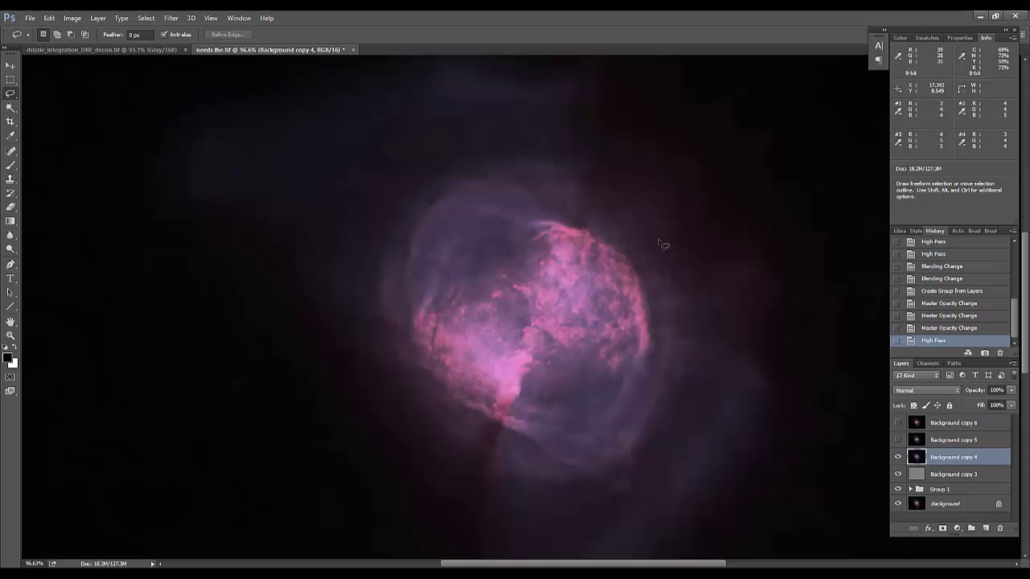
pyautogui.click(171, 18)
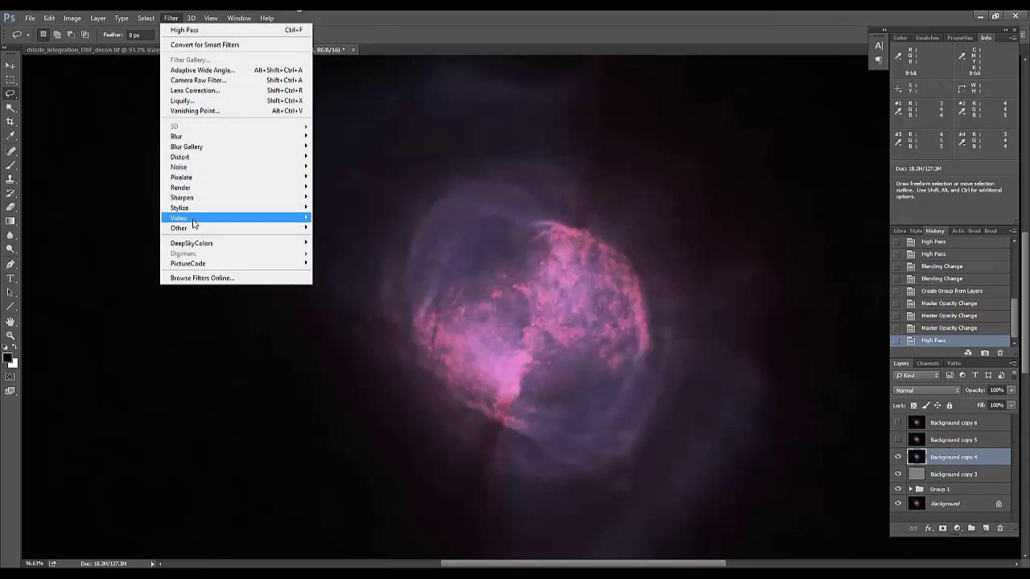
pyautogui.moveTo(195, 233)
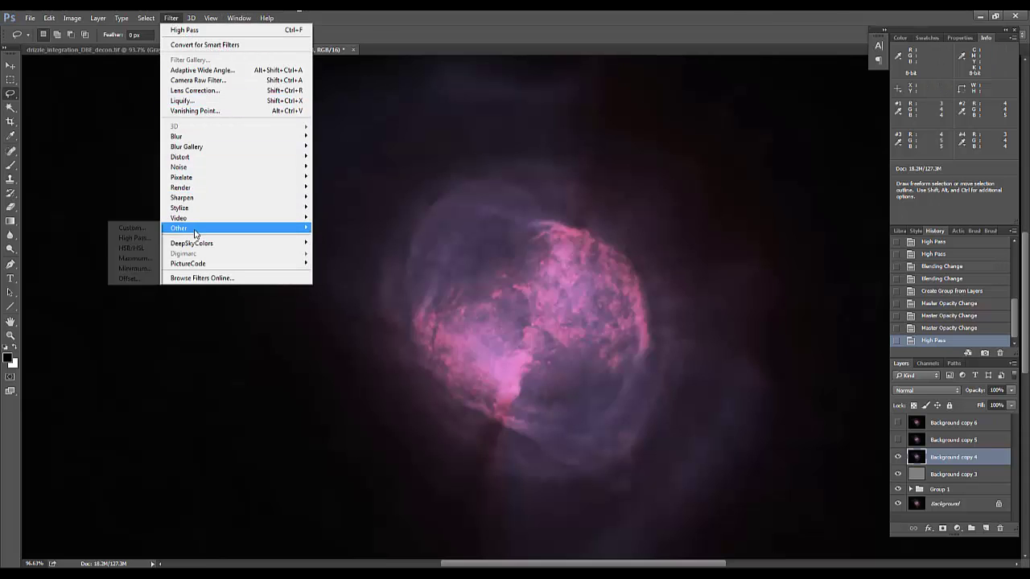
pyautogui.click(133, 238)
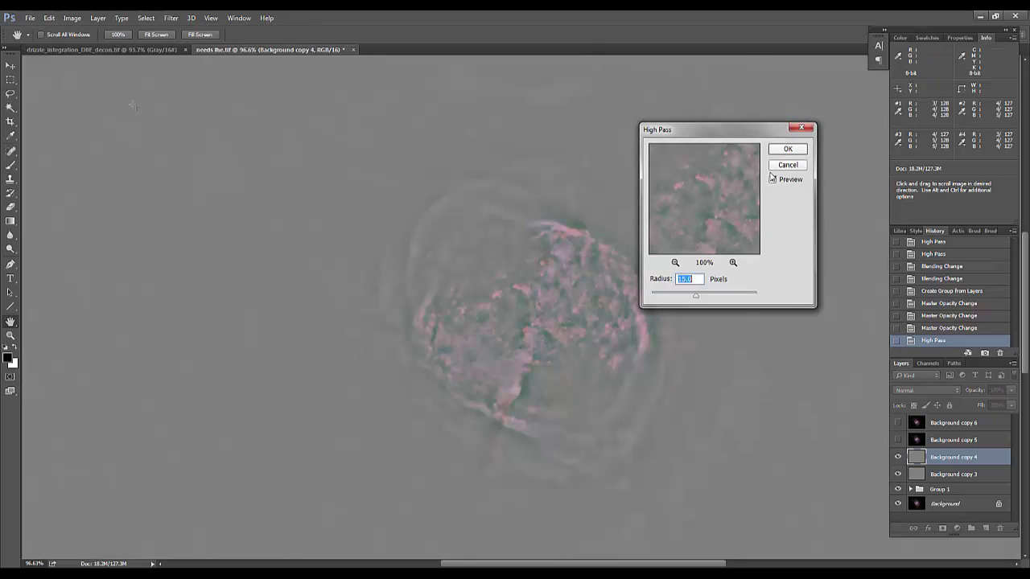
pyautogui.click(789, 150)
pyautogui.press('l')
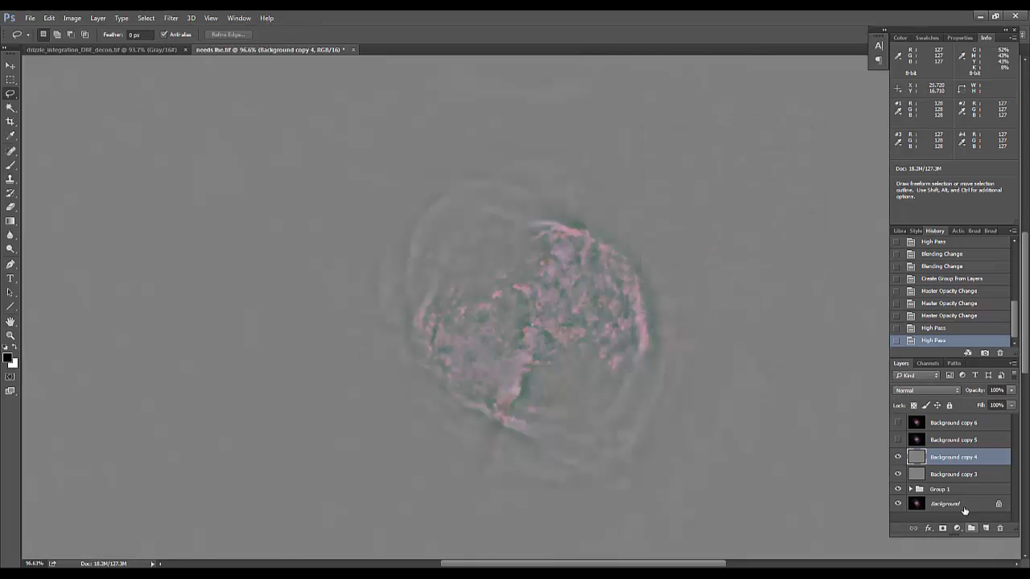
# Set Background copy 4 to about 61% Soft Light and copy 3 to 49% Overlay.
pyautogui.click(1013, 391)
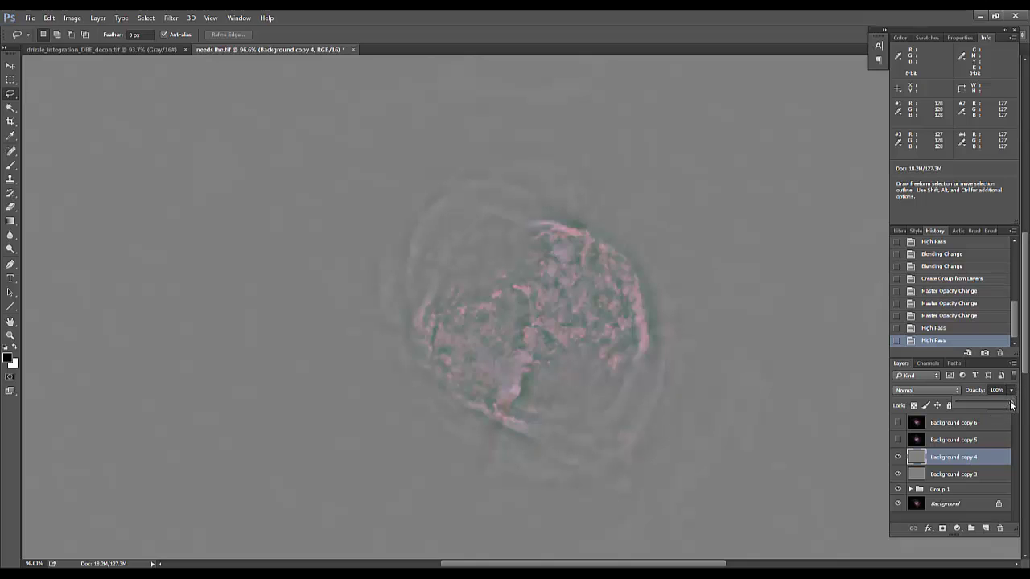
pyautogui.moveTo(1011, 405); pyautogui.dragTo(990, 402)
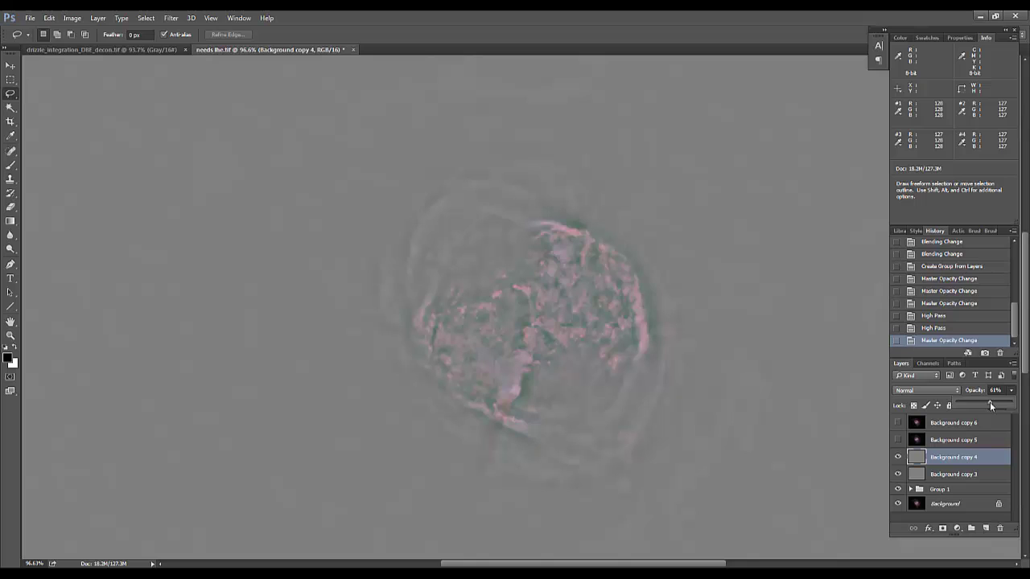
pyautogui.click(975, 475)
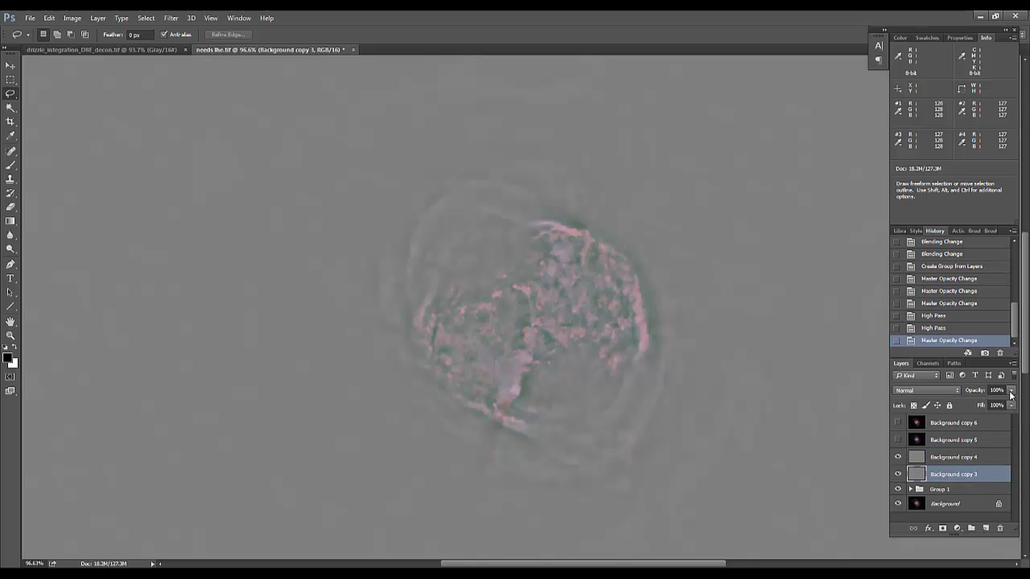
pyautogui.click(1012, 391)
pyautogui.moveTo(1011, 405); pyautogui.dragTo(981, 401)
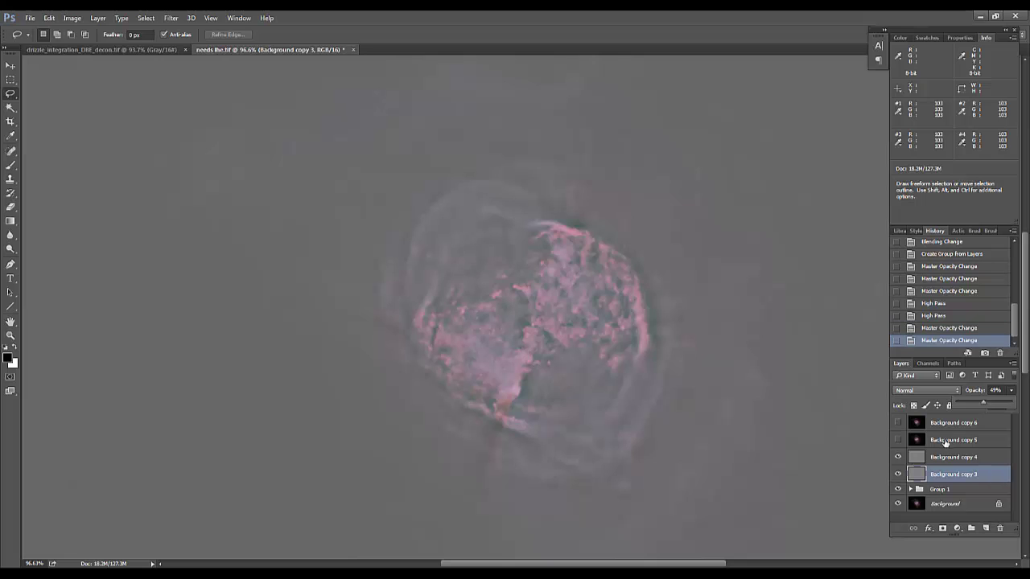
pyautogui.click(925, 390)
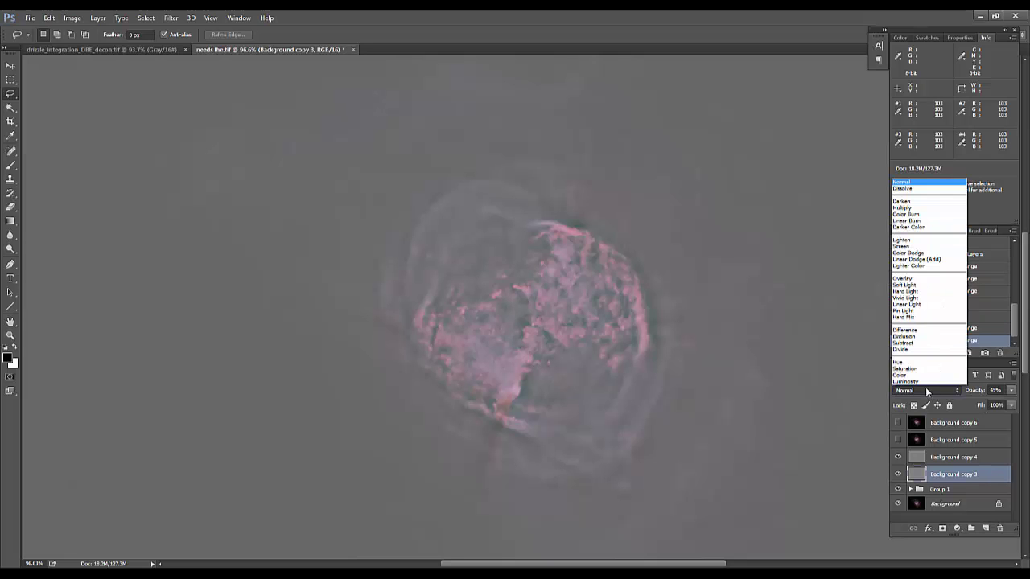
pyautogui.click(921, 279)
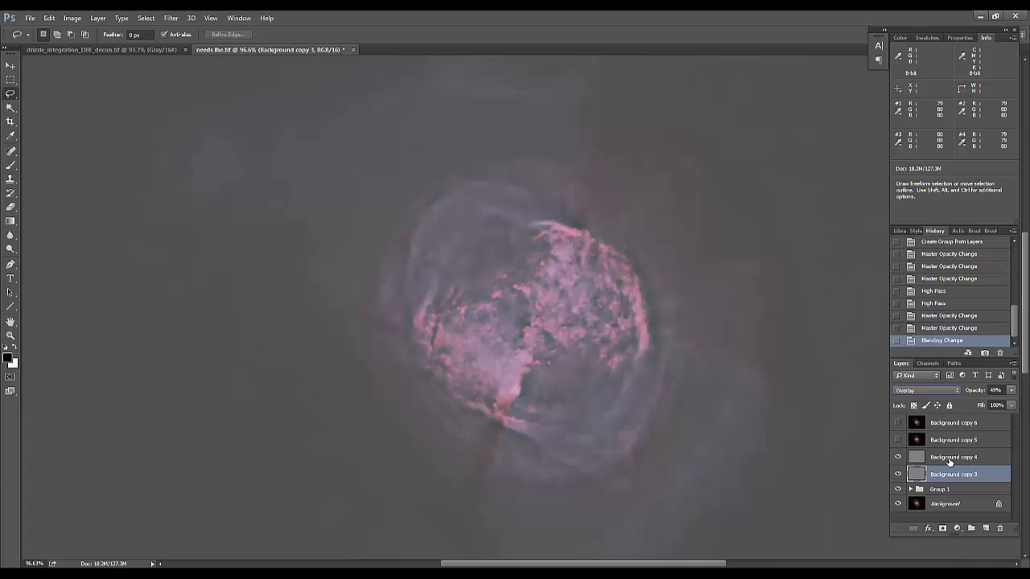
pyautogui.click(949, 459)
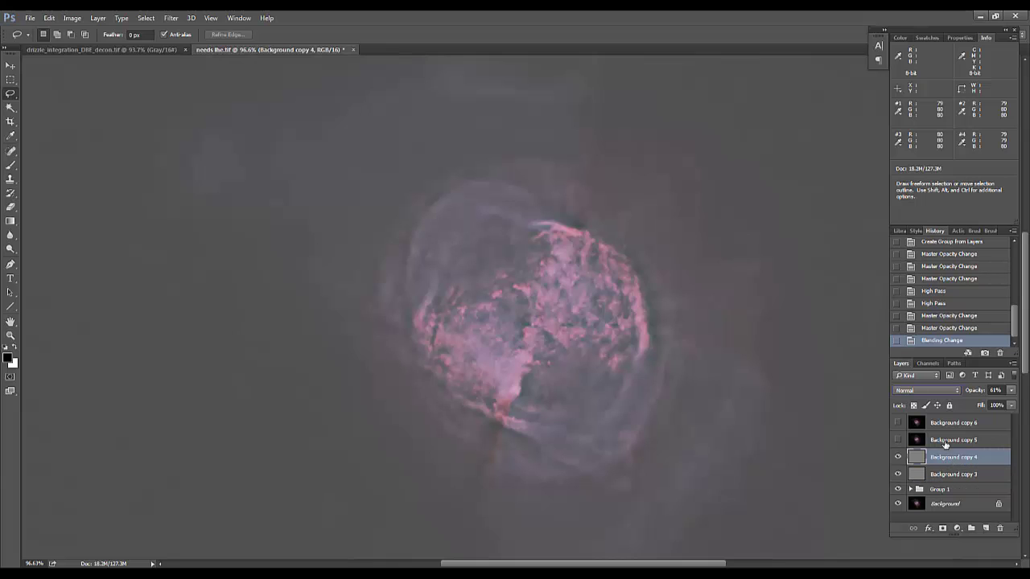
pyautogui.click(946, 389)
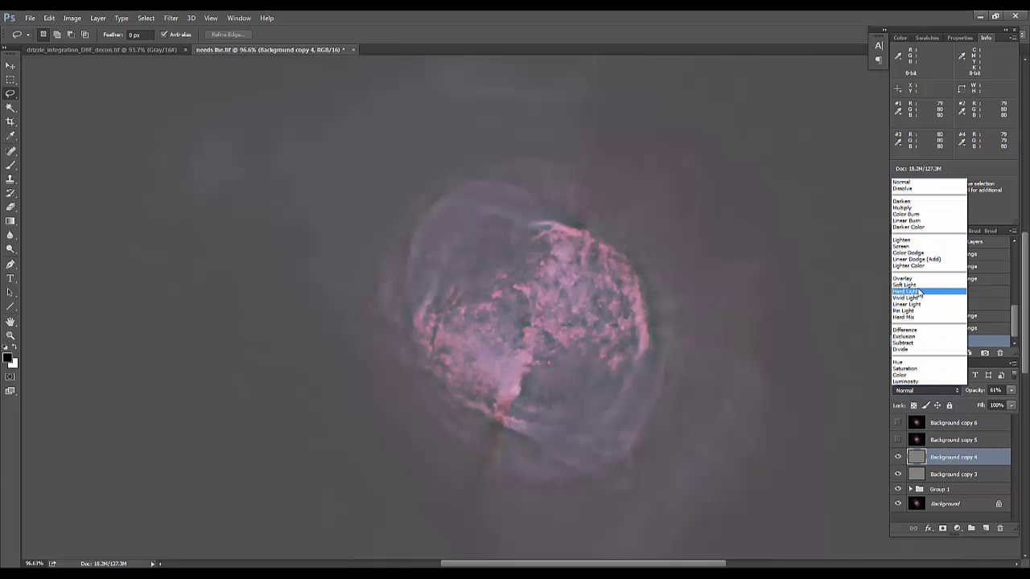
pyautogui.click(917, 284)
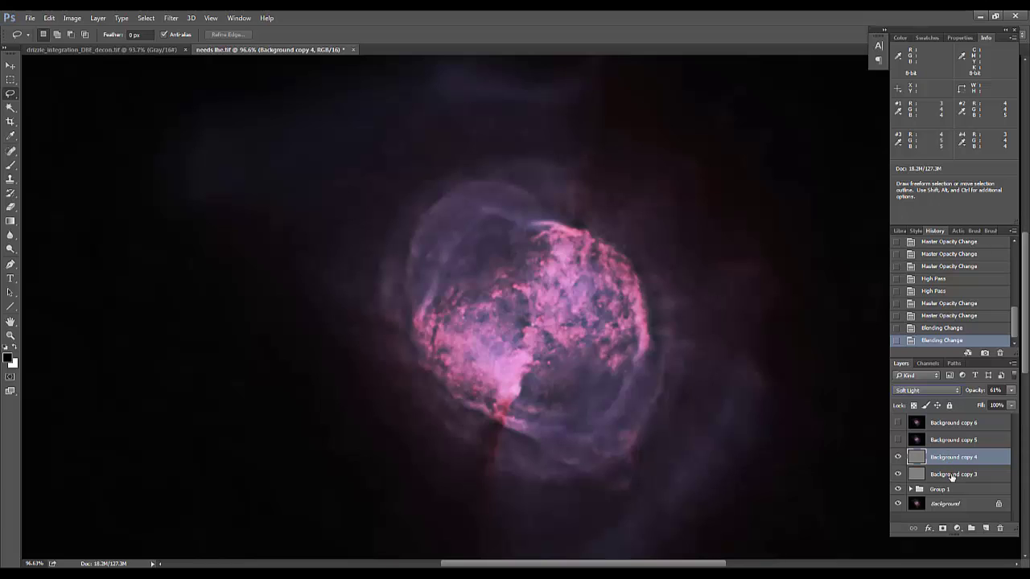
# Group copies 3 and 4 as Group 2 with Ctrl+G and lower it to 51% opacity.
pyautogui.keyDown('shift'); pyautogui.click(952, 475); pyautogui.keyUp('shift')
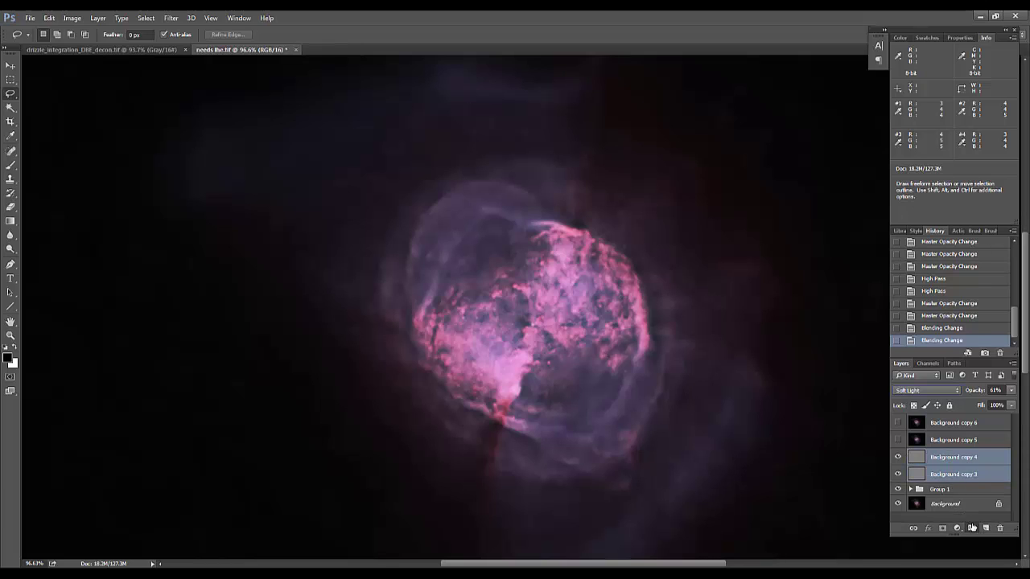
pyautogui.hotkey('ctrl', 'g')
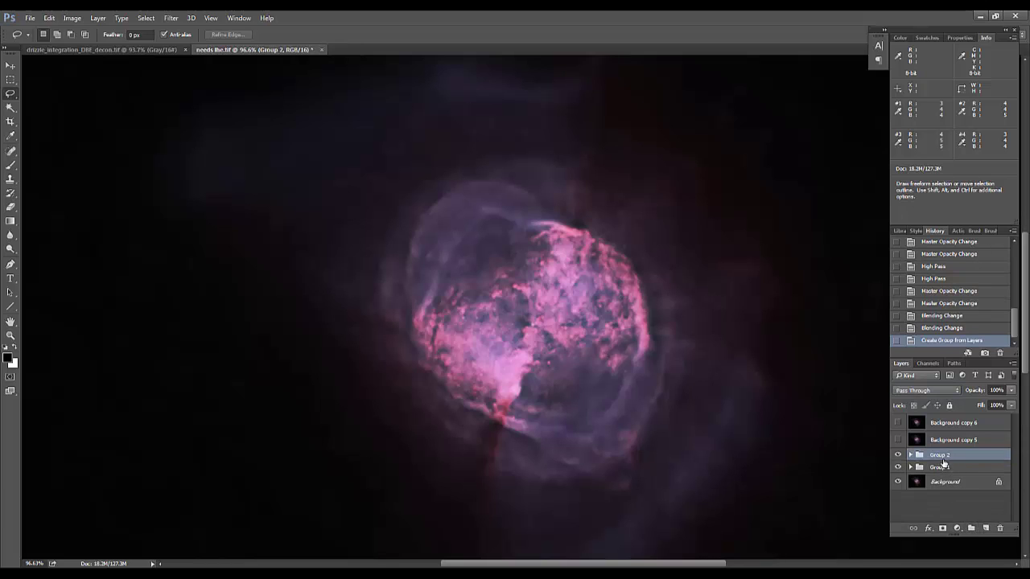
pyautogui.click(1010, 390)
pyautogui.moveTo(1009, 405); pyautogui.dragTo(984, 405)
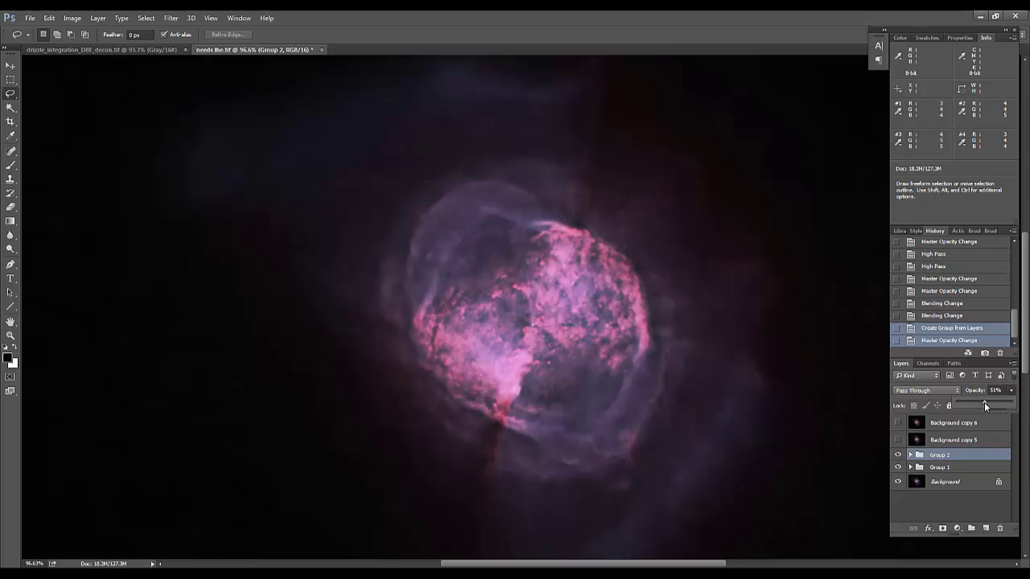
# Show Background copies 5 and 6, then High Pass copy 5 at a 3.7-pixel radius.
pyautogui.click(949, 440)
pyautogui.click(897, 439)
pyautogui.click(898, 422)
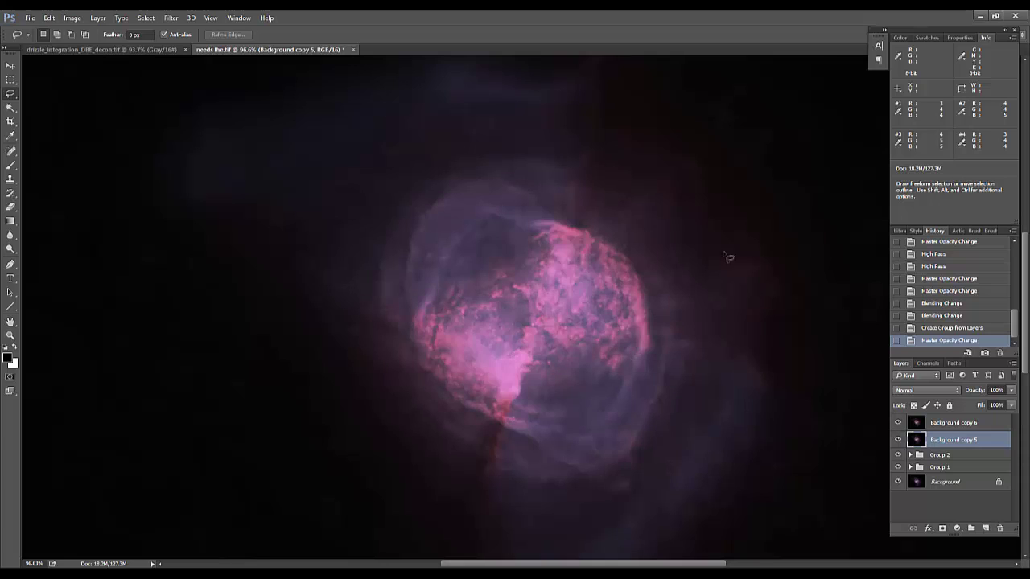
pyautogui.click(171, 18)
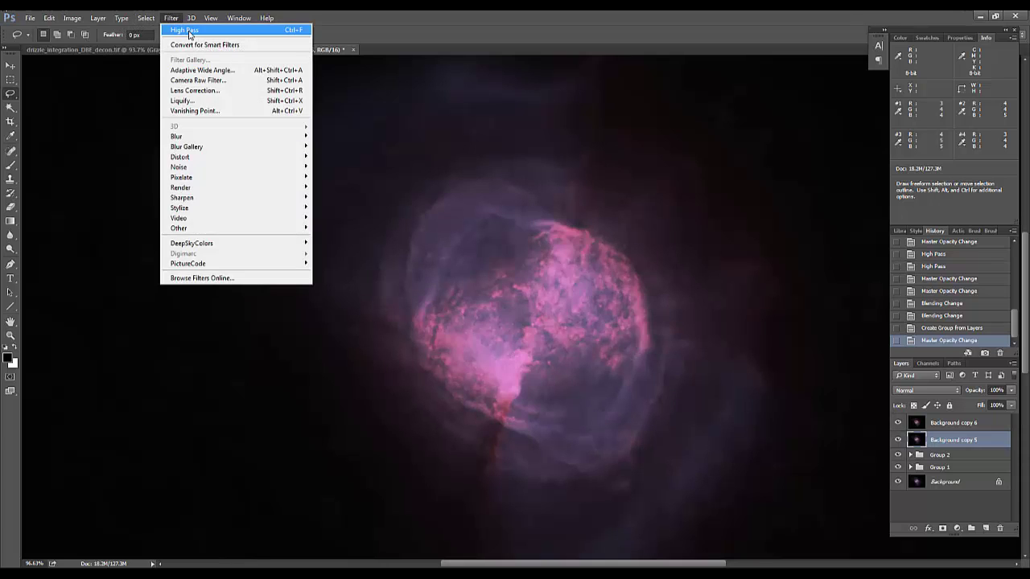
pyautogui.moveTo(189, 232)
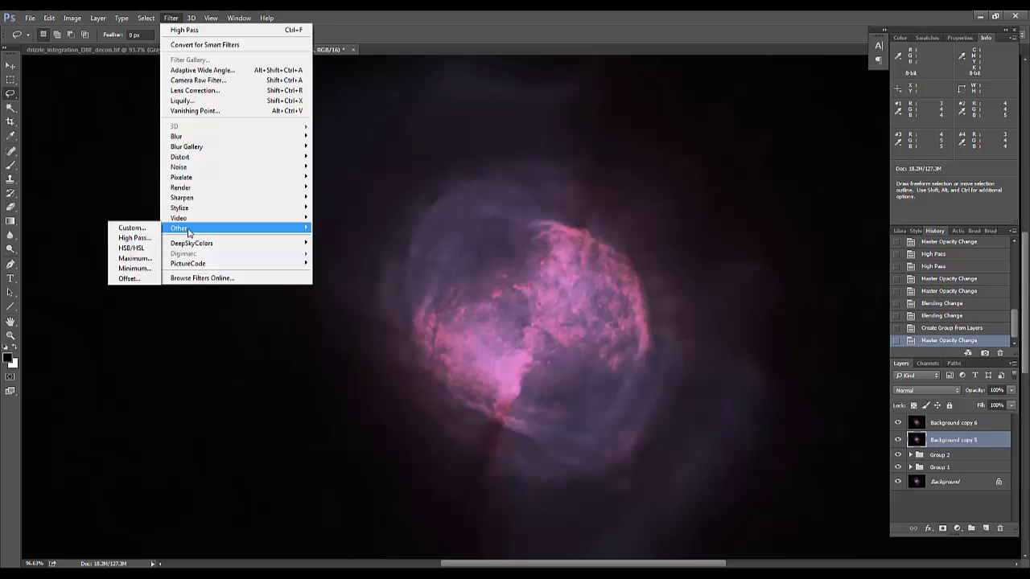
pyautogui.click(134, 238)
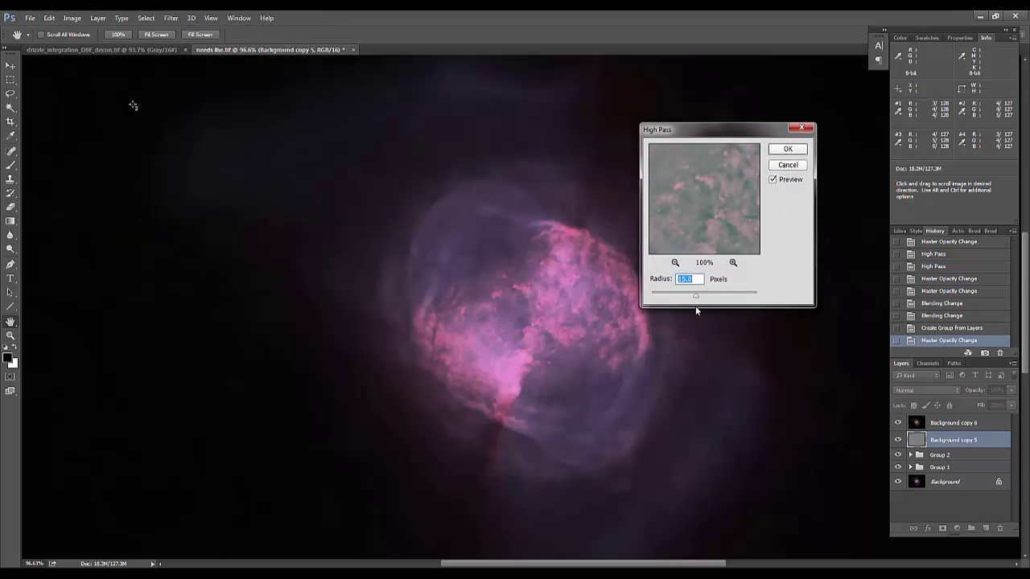
pyautogui.moveTo(695, 299); pyautogui.dragTo(662, 296)
pyautogui.click(787, 149)
# Apply the High Pass filter to Background copy 6.
pyautogui.click(953, 421)
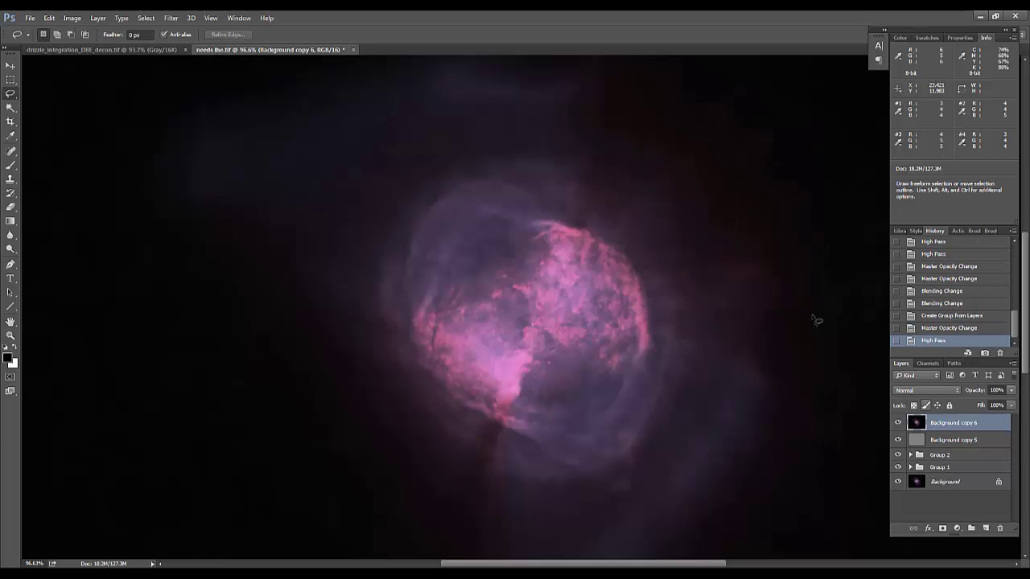
pyautogui.click(170, 18)
pyautogui.moveTo(181, 227)
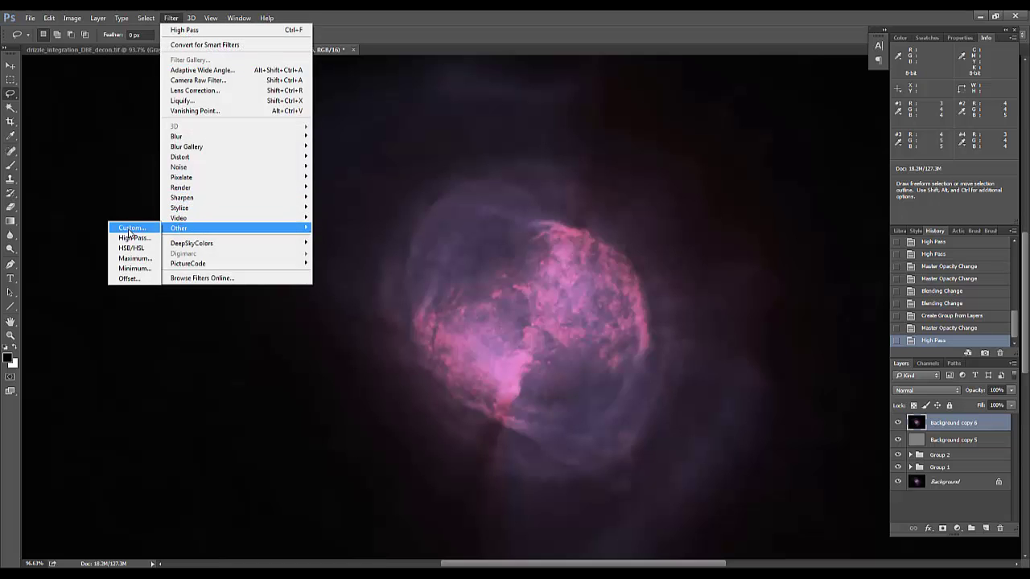
pyautogui.click(132, 238)
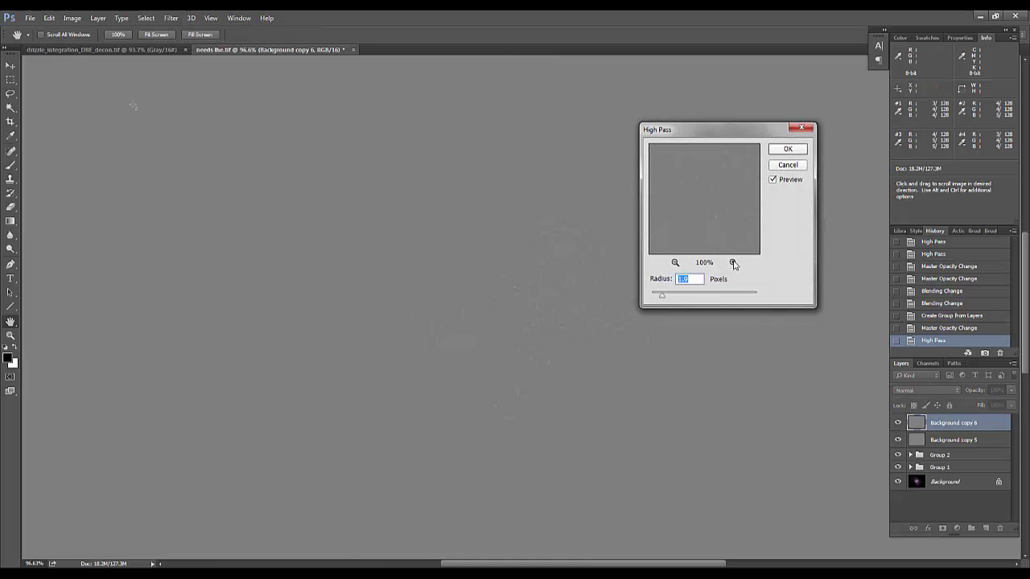
pyautogui.click(789, 151)
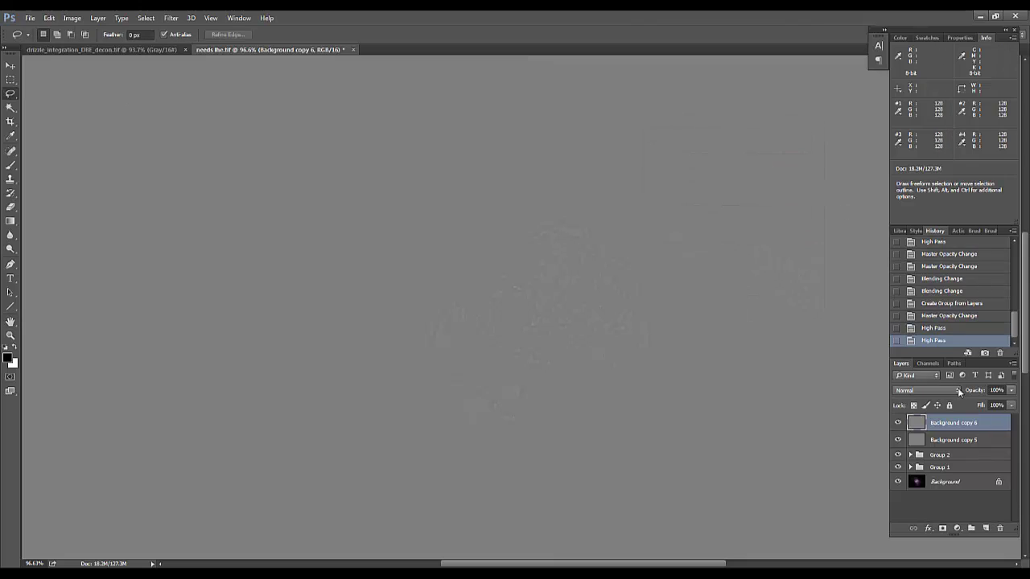
# Set Background copy 6 to about 57% opacity and Background copy 5 to 51%.
pyautogui.click(1012, 391)
pyautogui.moveTo(980, 404); pyautogui.dragTo(994, 405)
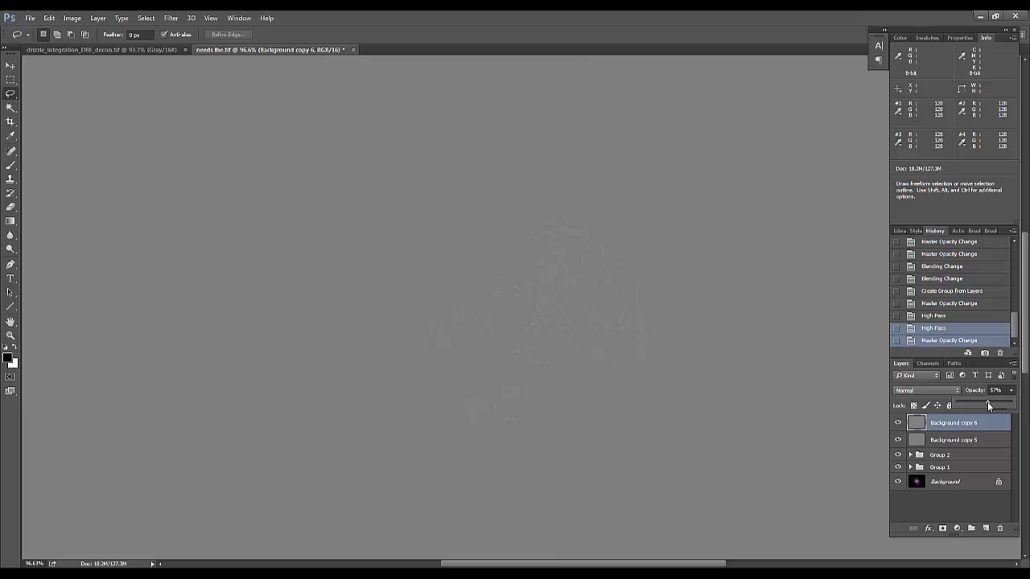
pyautogui.click(964, 440)
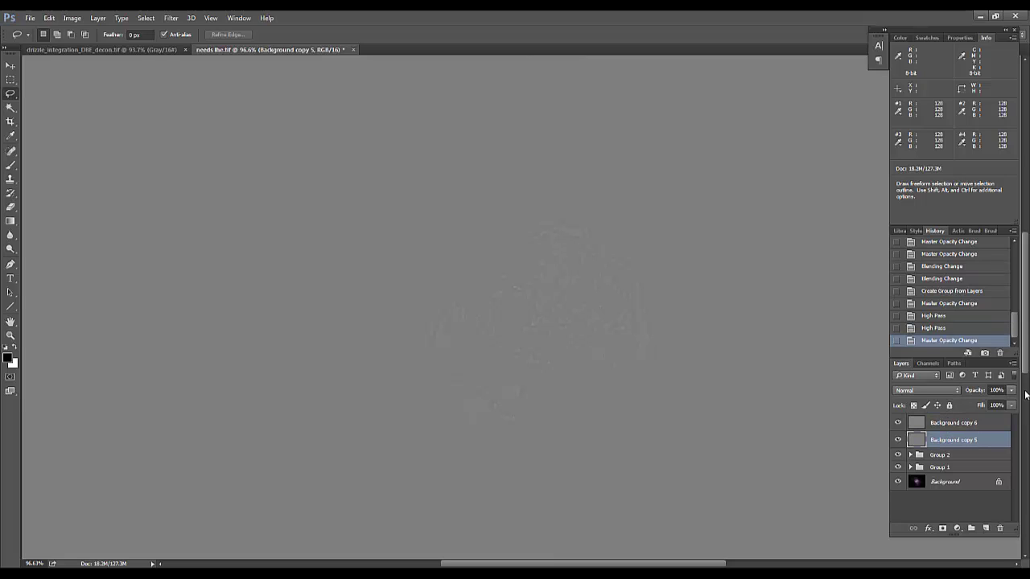
pyautogui.click(1012, 391)
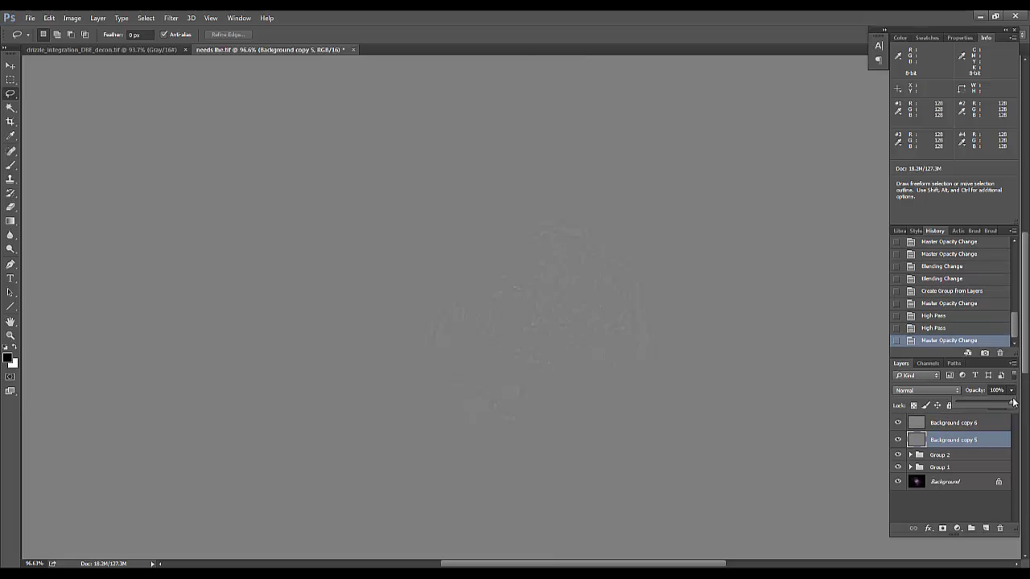
pyautogui.moveTo(1013, 403); pyautogui.dragTo(984, 400)
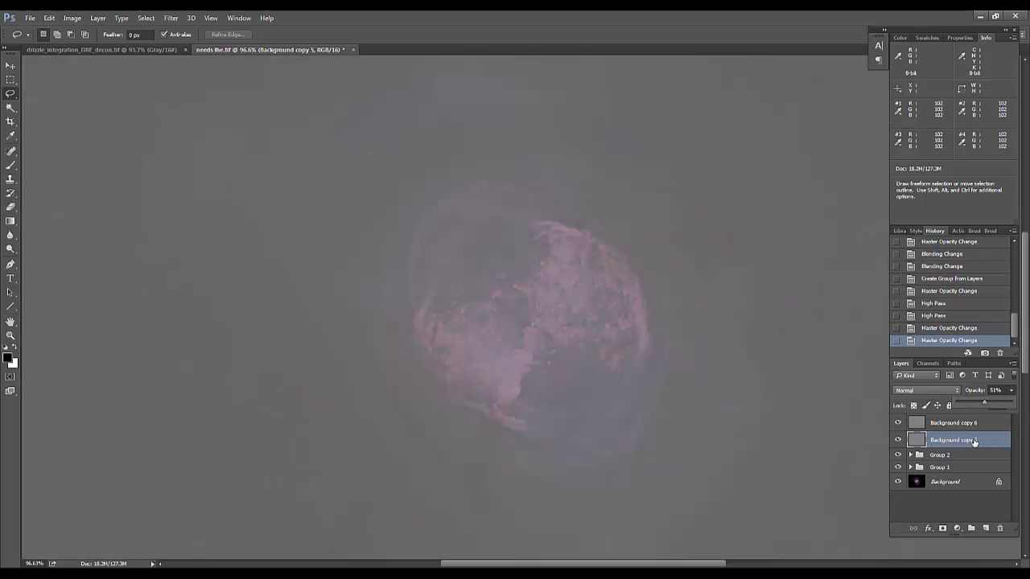
# Blend Background copy 5 in Overlay and Background copy 6 in Soft Light.
pyautogui.click(934, 390)
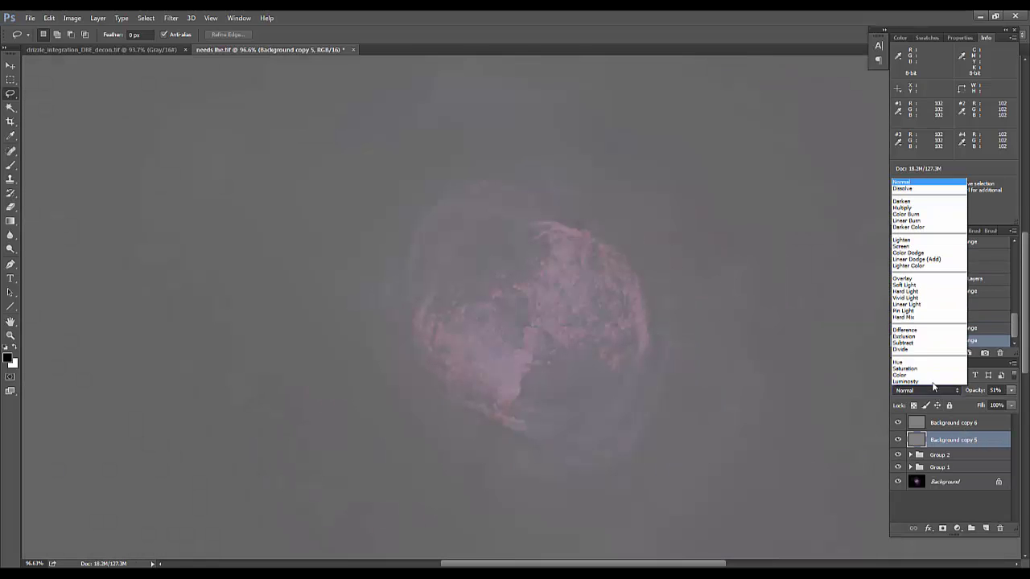
pyautogui.click(921, 279)
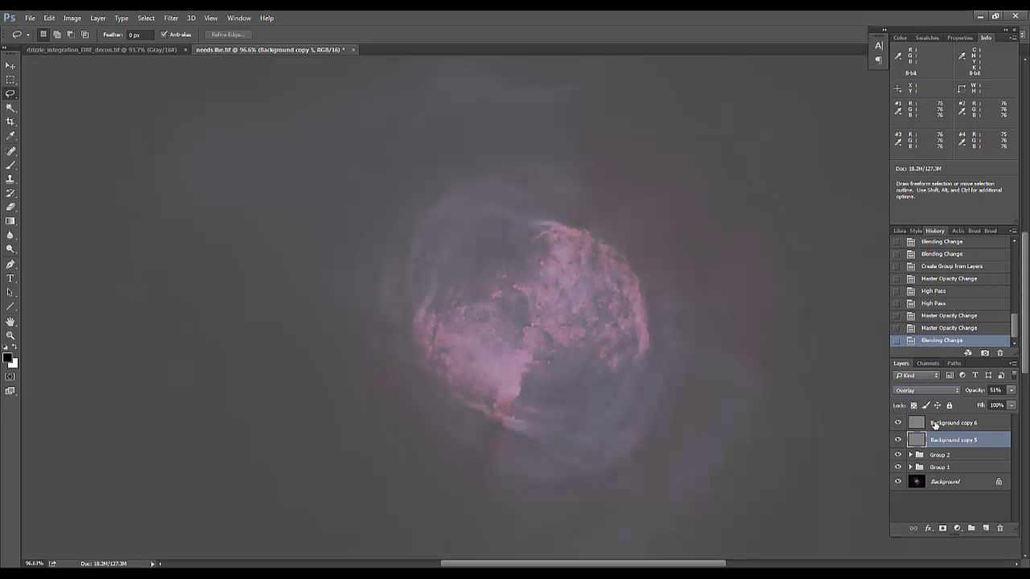
pyautogui.click(937, 422)
pyautogui.click(932, 385)
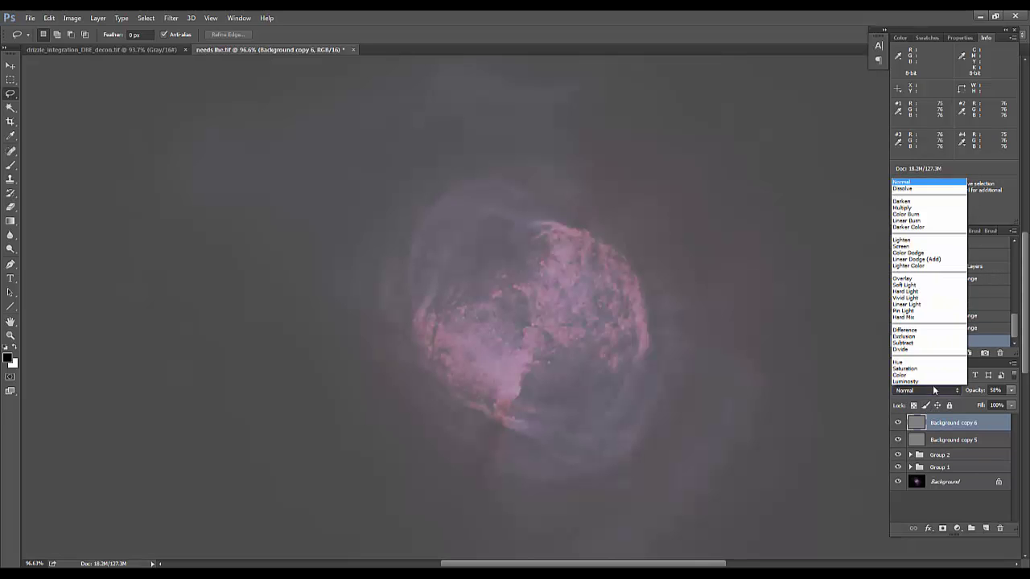
pyautogui.click(919, 291)
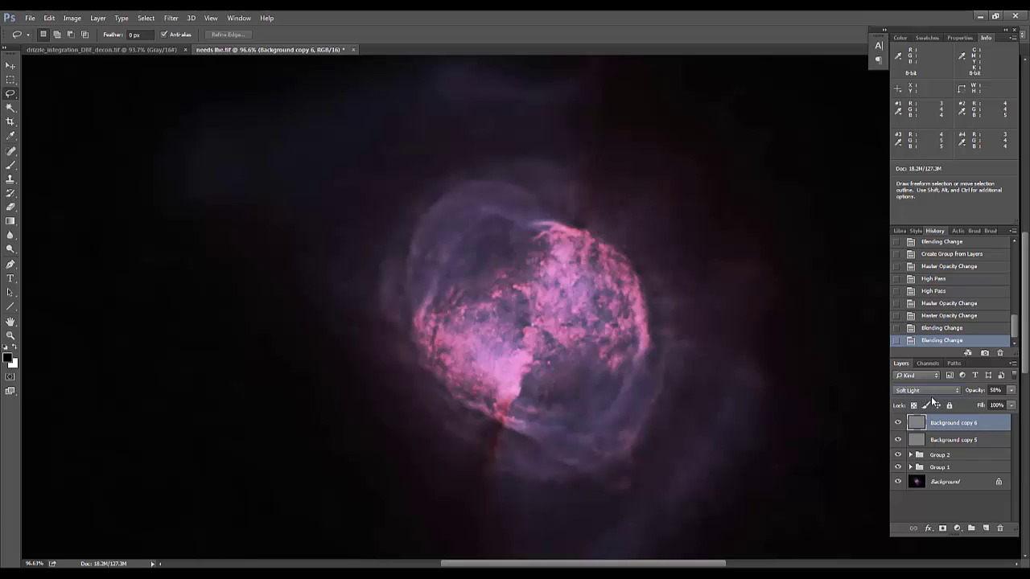
# Group copies 5 and 6 as Group 3 at 50% opacity, then nest Groups 1–3 in Group 4.
pyautogui.keyDown('shift'); pyautogui.click(938, 439); pyautogui.keyUp('shift')
pyautogui.click(971, 528)
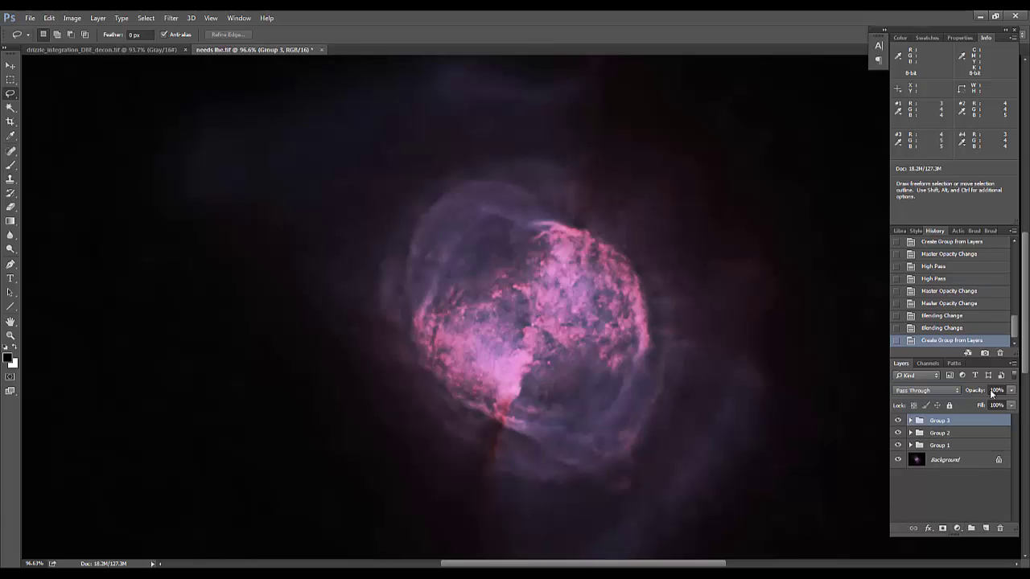
pyautogui.click(1012, 390)
pyautogui.moveTo(1012, 404); pyautogui.dragTo(988, 405)
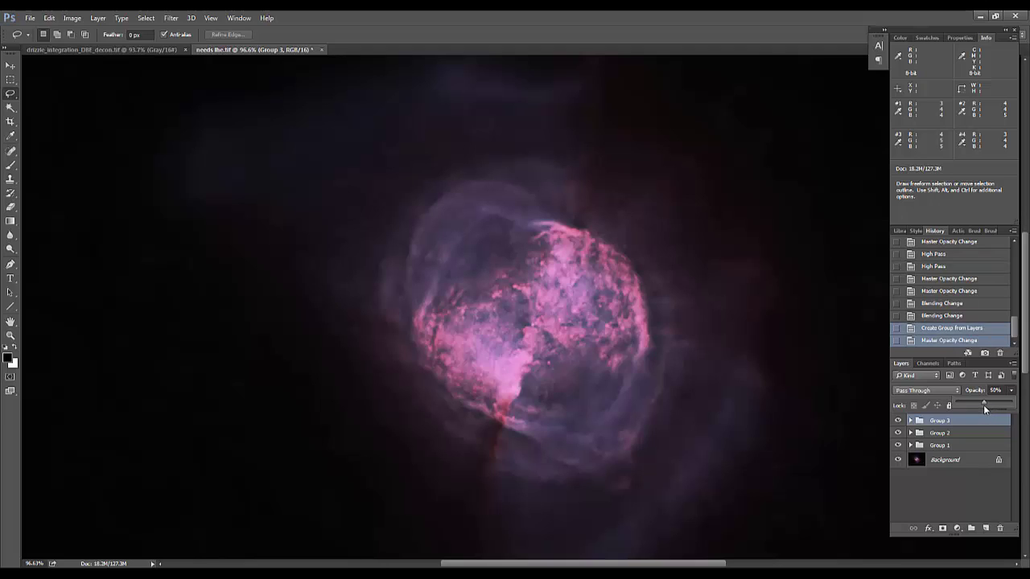
pyautogui.keyDown('shift'); pyautogui.click(955, 447); pyautogui.keyUp('shift')
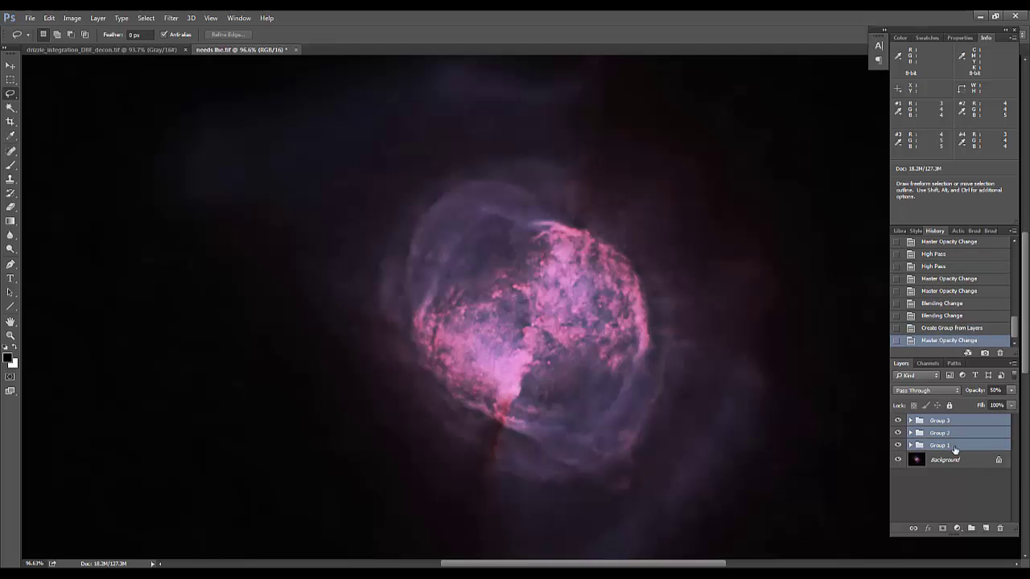
pyautogui.click(971, 529)
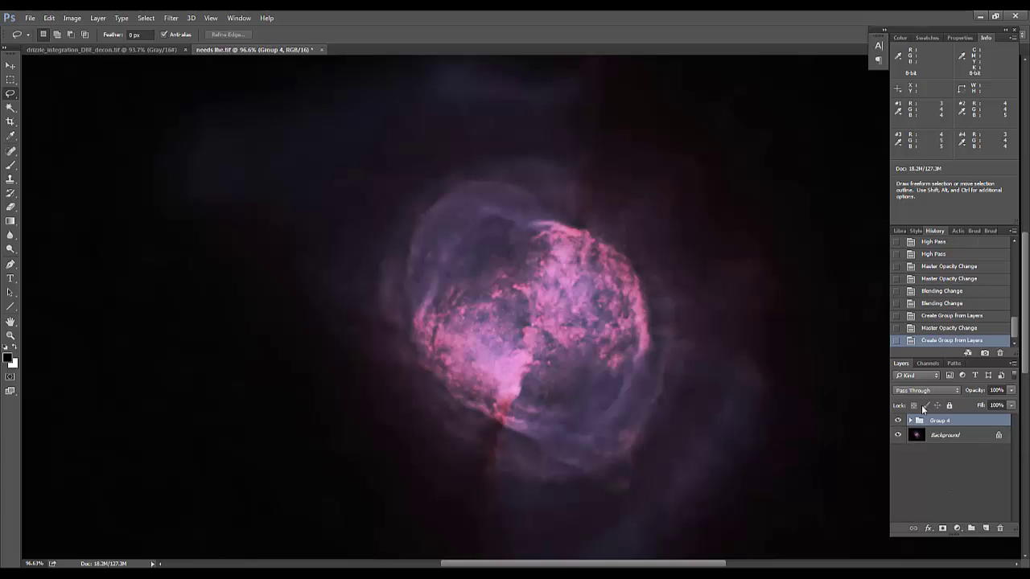
# Select all, Copy Merged, and paste the merged image into a new layer mask on Group 4.
pyautogui.click(145, 18)
pyautogui.click(149, 25)
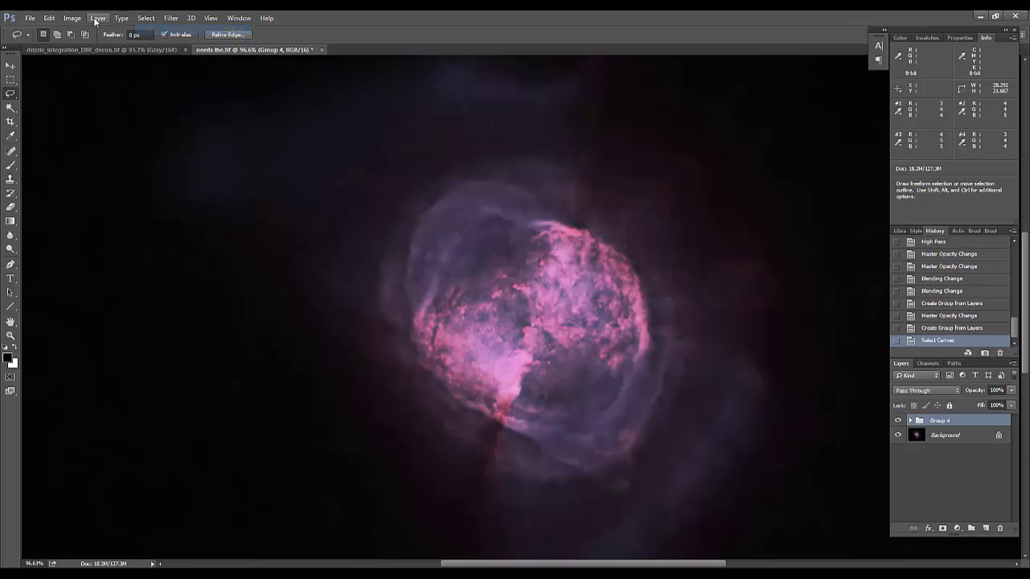
pyautogui.click(49, 18)
pyautogui.click(86, 101)
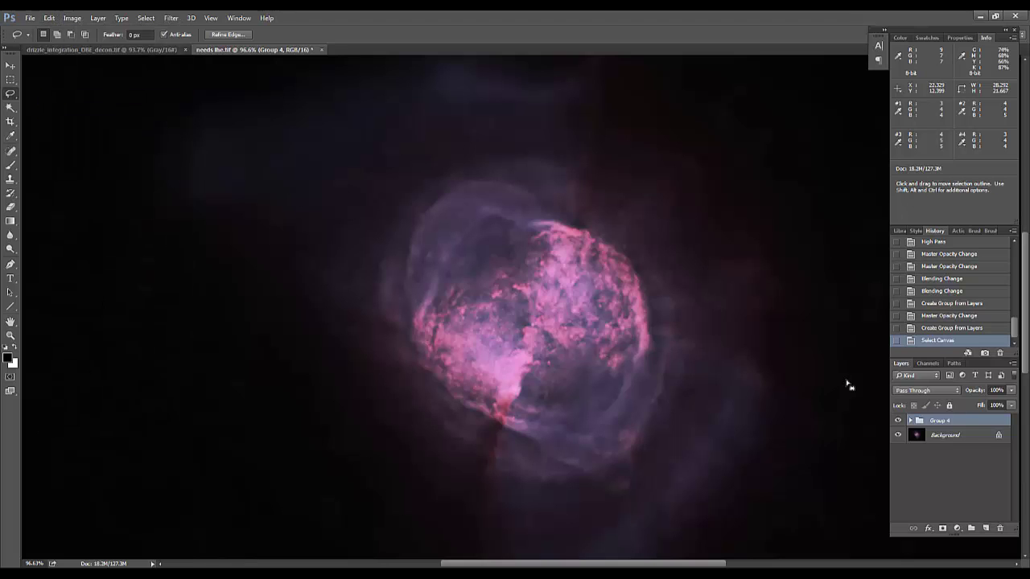
pyautogui.click(944, 531)
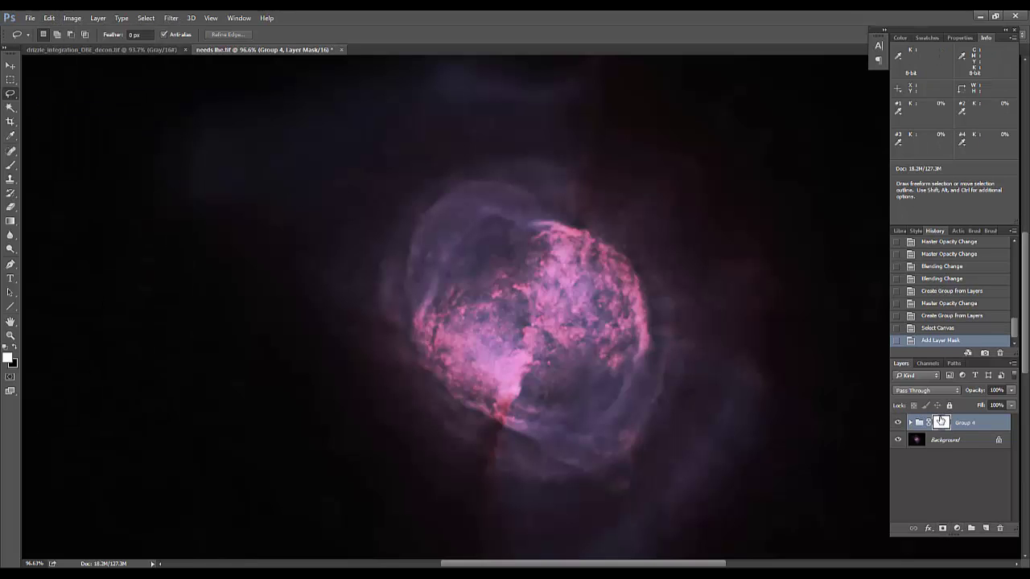
pyautogui.keyDown('alt'); pyautogui.click(941, 423); pyautogui.keyUp('alt')
pyautogui.hotkey('ctrl', 'v')
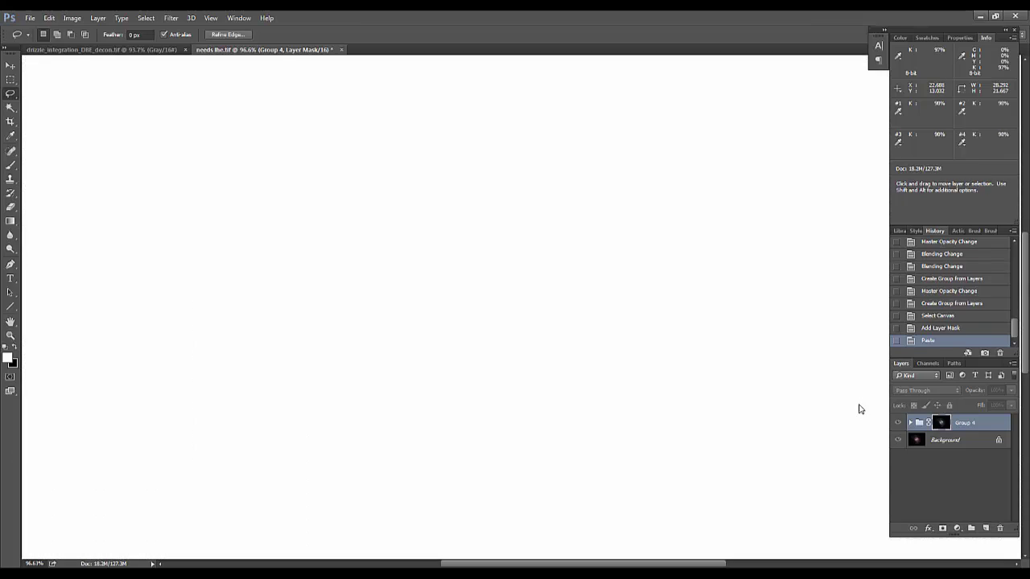
pyautogui.click(919, 425)
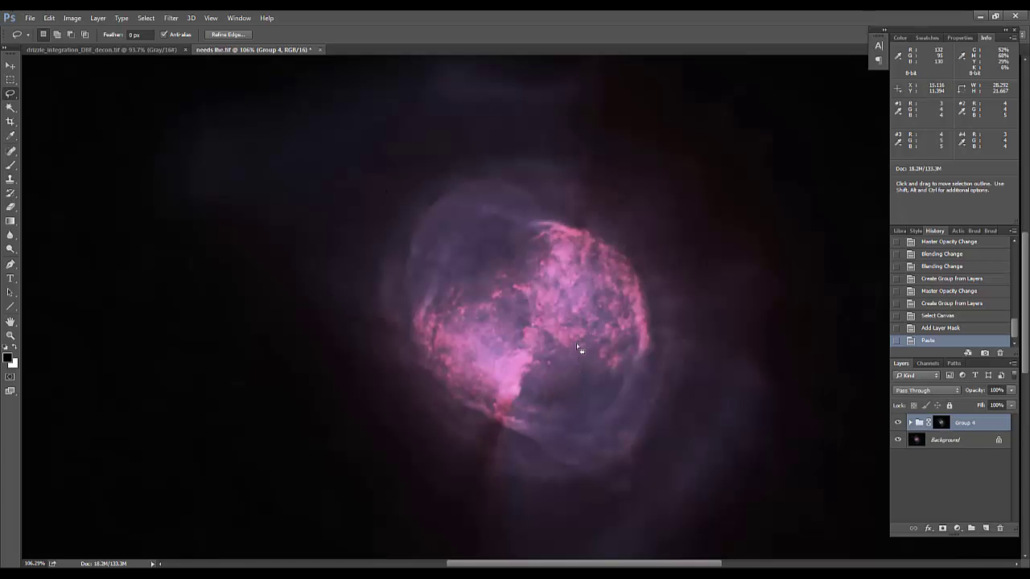
# Toggle Group 4's visibility twice to compare, then make its layer mask active.
pyautogui.scroll(2, 581, 349)
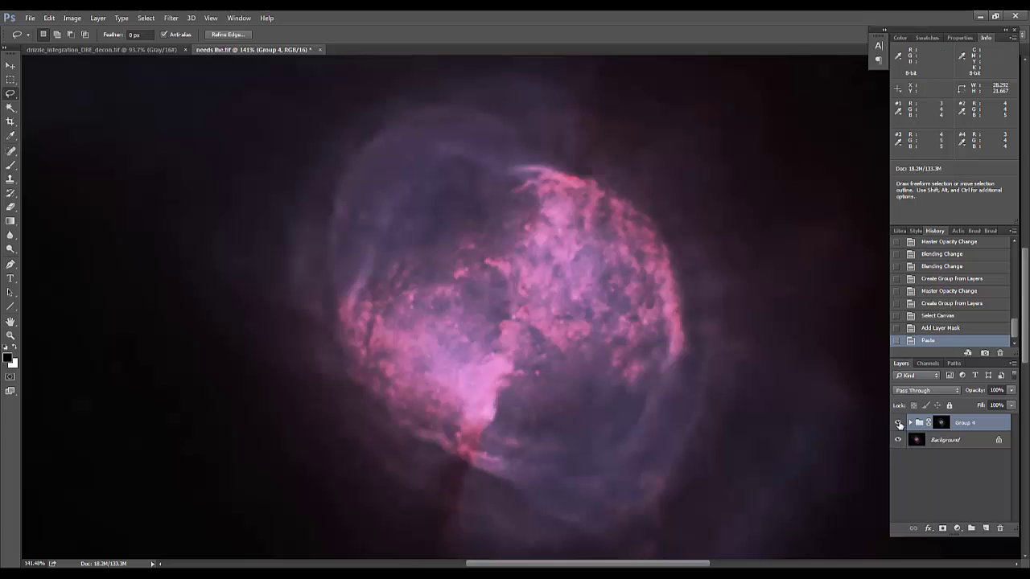
pyautogui.click(898, 423)
pyautogui.click(898, 424)
pyautogui.click(897, 424)
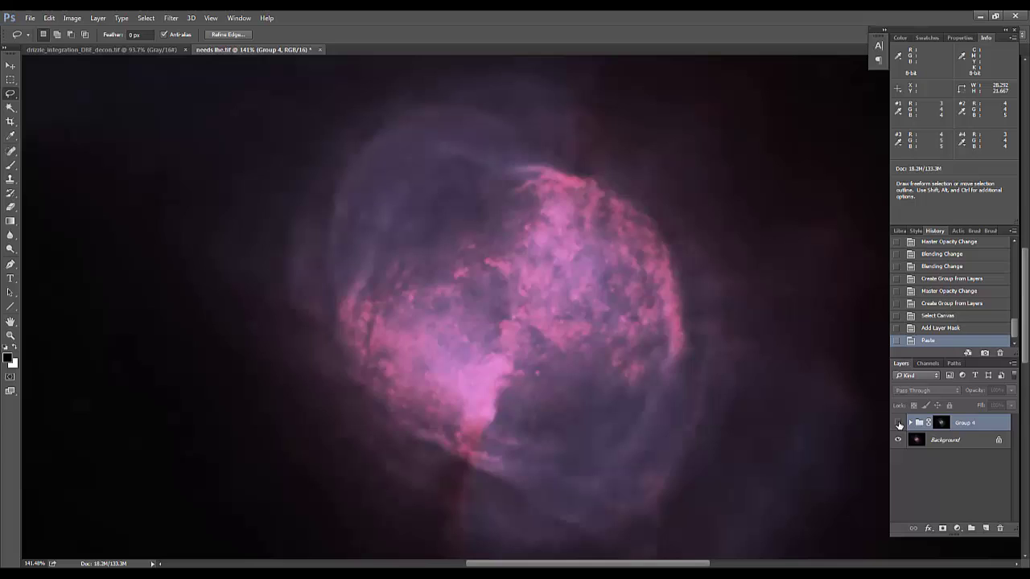
pyautogui.click(898, 423)
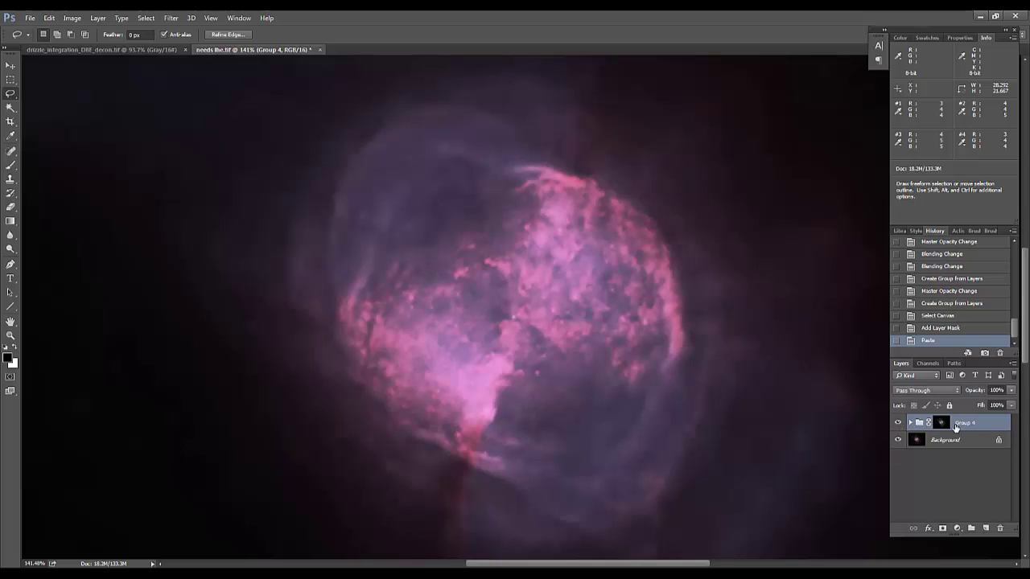
pyautogui.click(945, 425)
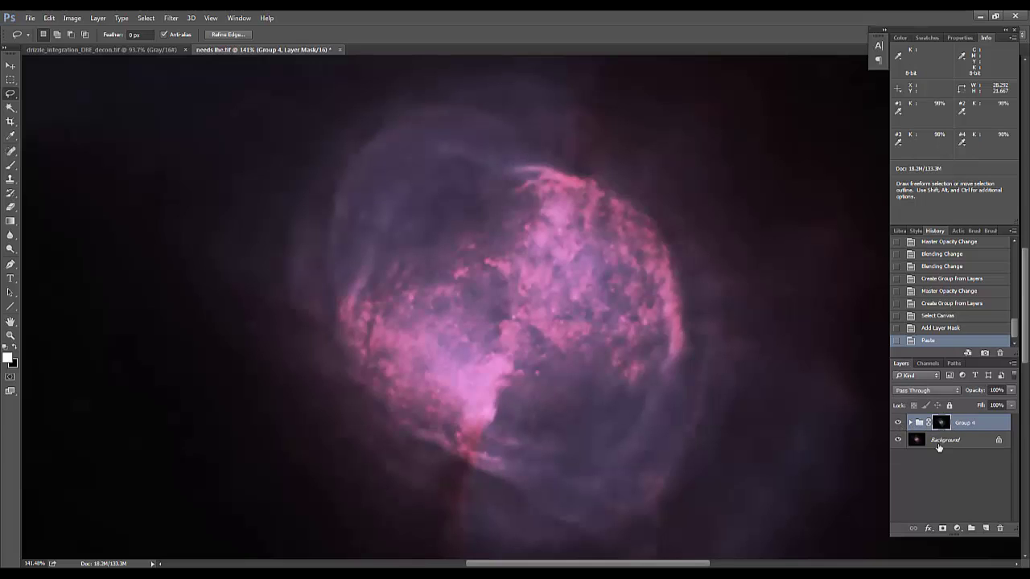
# Apply Levels to Group 4's layer mask, moving the midtones to 2.56.
pyautogui.hotkey('ctrl', 'l')
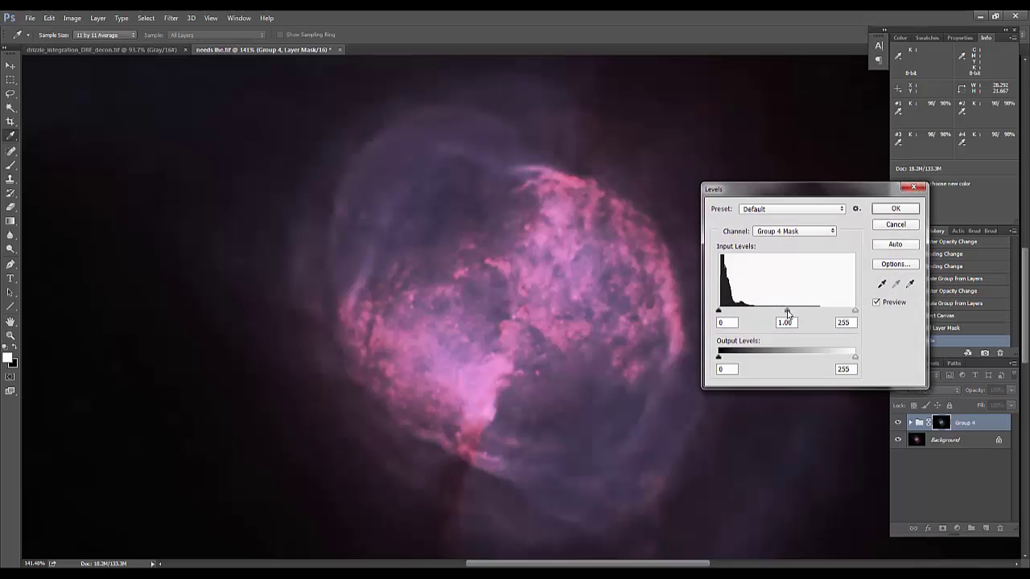
pyautogui.moveTo(787, 314); pyautogui.dragTo(742, 314)
pyautogui.click(895, 210)
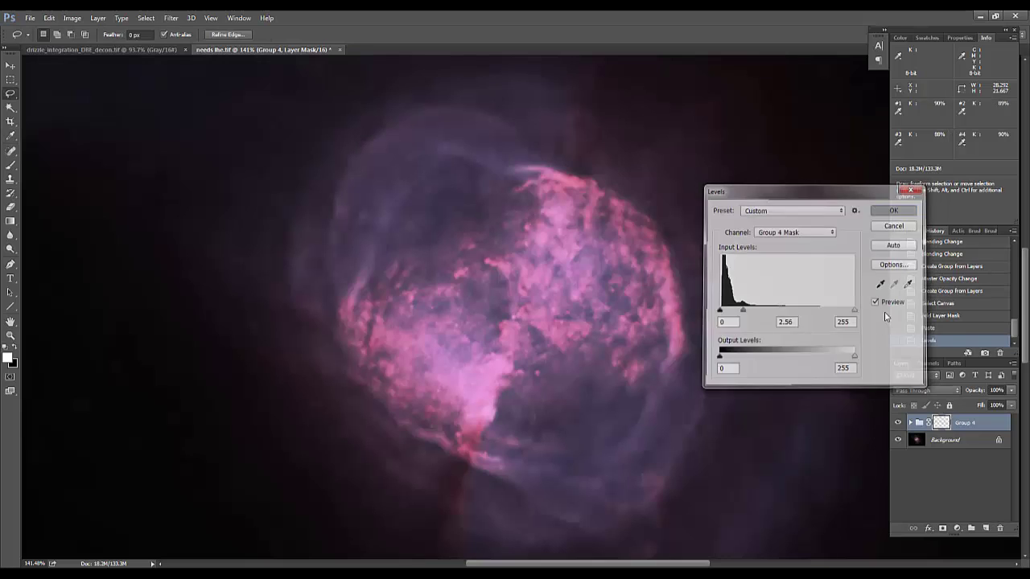
pyautogui.click(897, 424)
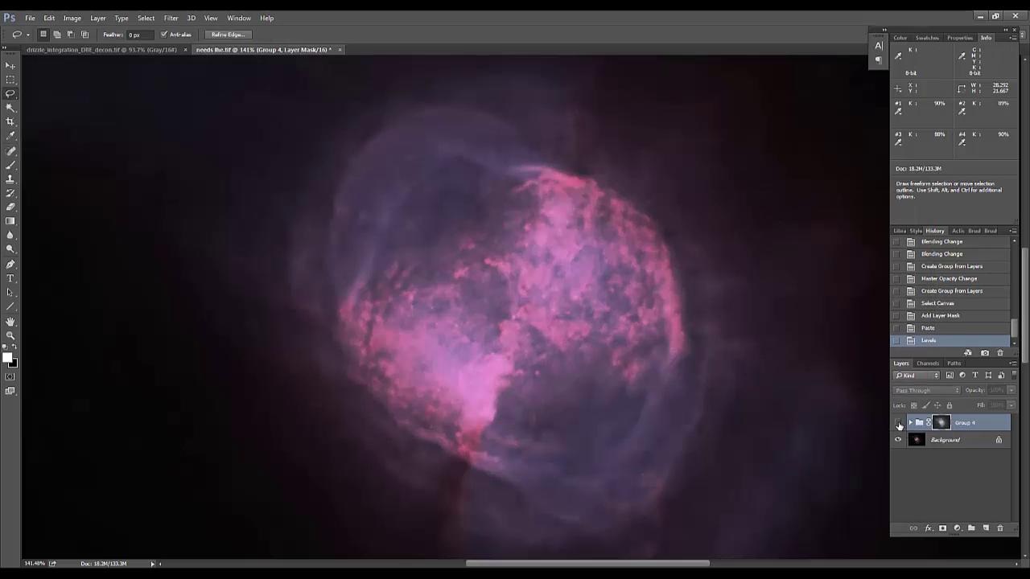
pyautogui.click(898, 423)
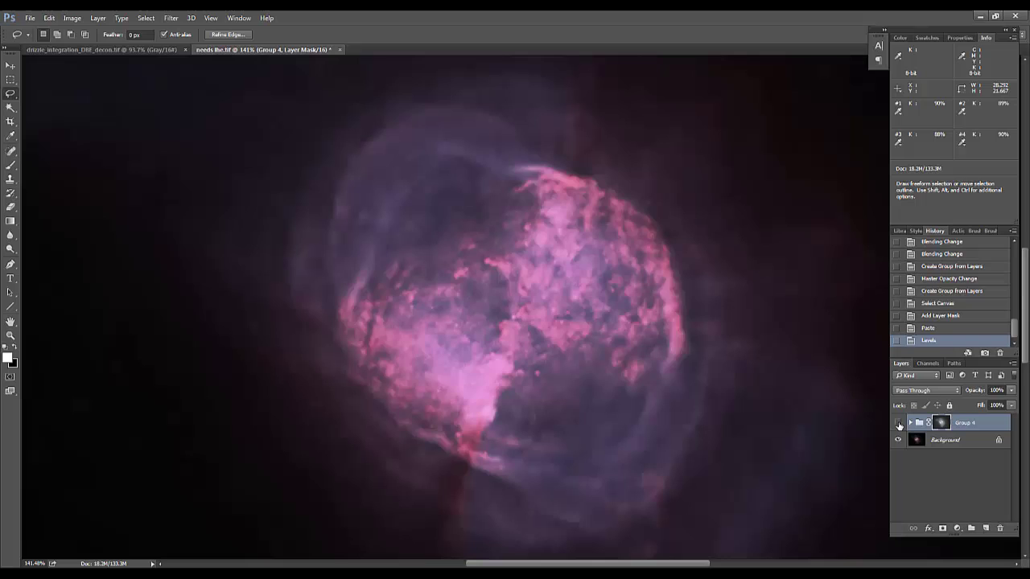
pyautogui.click(898, 423)
pyautogui.click(898, 423)
pyautogui.scroll(-1, 527, 442)
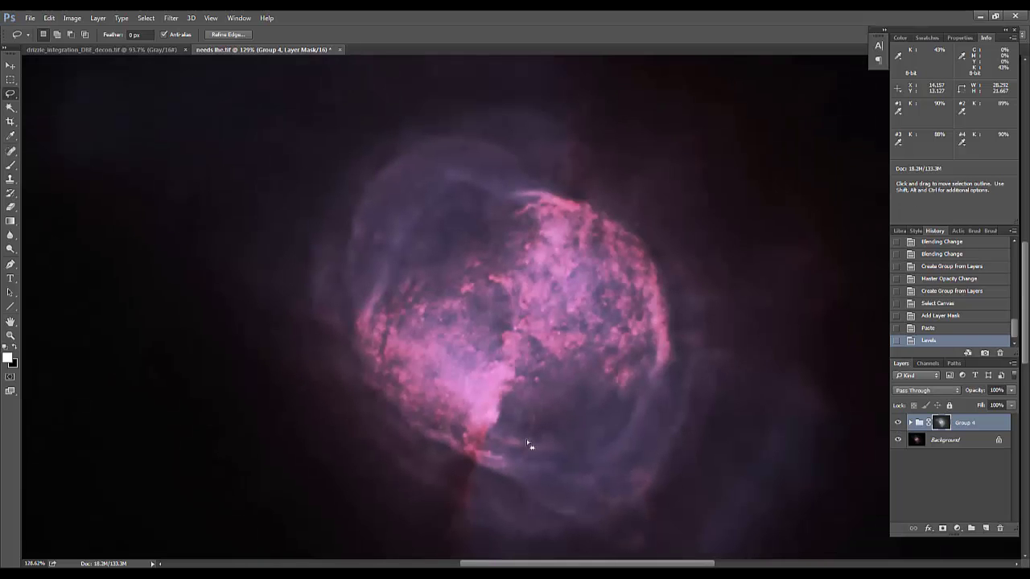
pyautogui.scroll(-4, 574, 441)
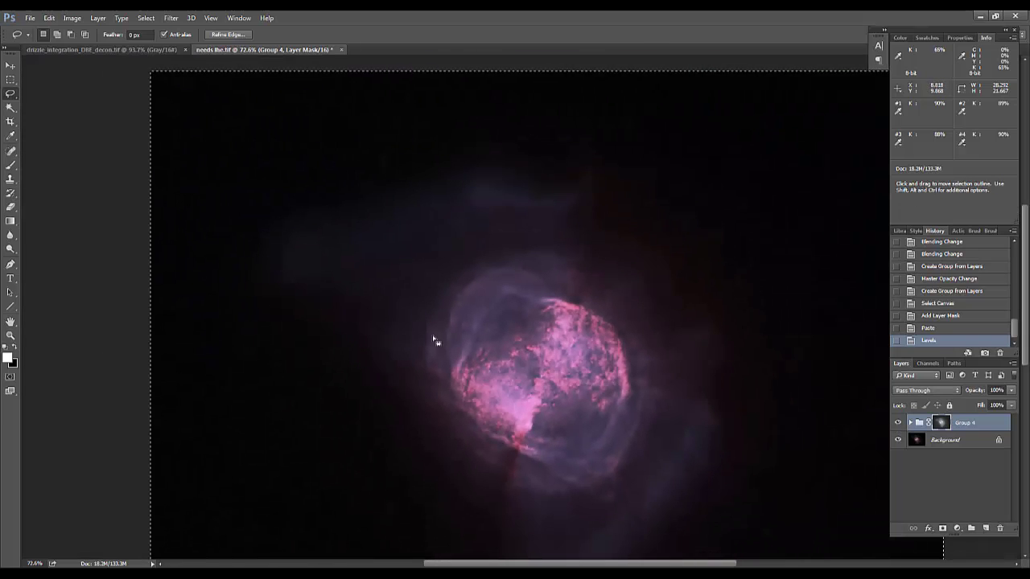
pyautogui.scroll(5, 538, 221)
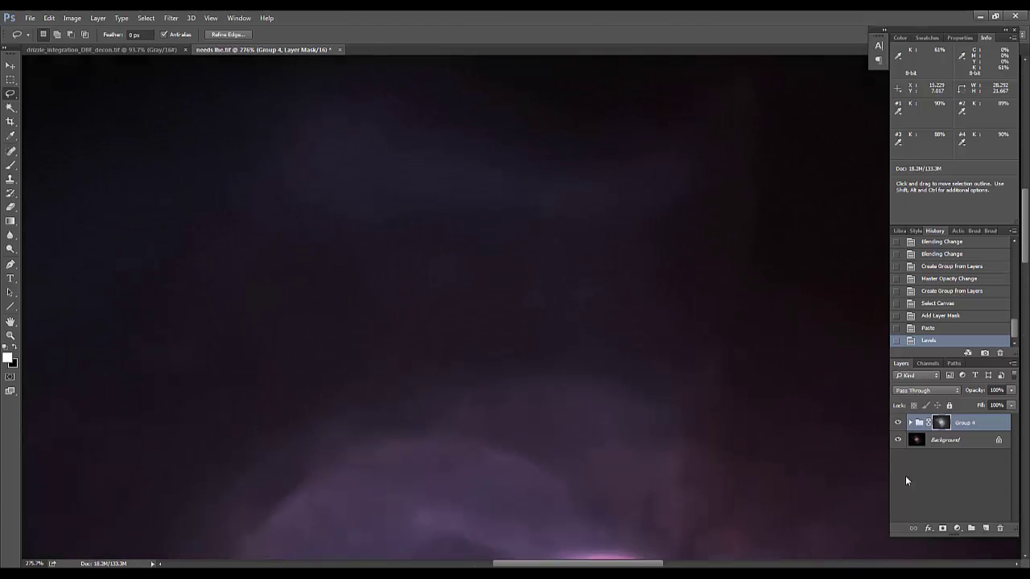
pyautogui.click(897, 424)
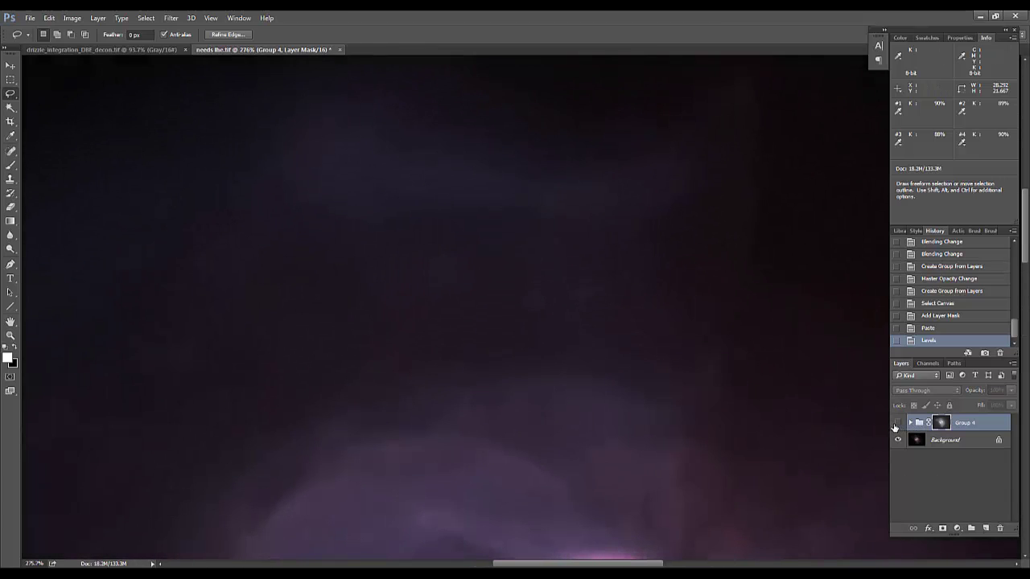
pyautogui.click(897, 424)
pyautogui.click(897, 424)
pyautogui.click(897, 424)
pyautogui.click(896, 424)
pyautogui.click(897, 425)
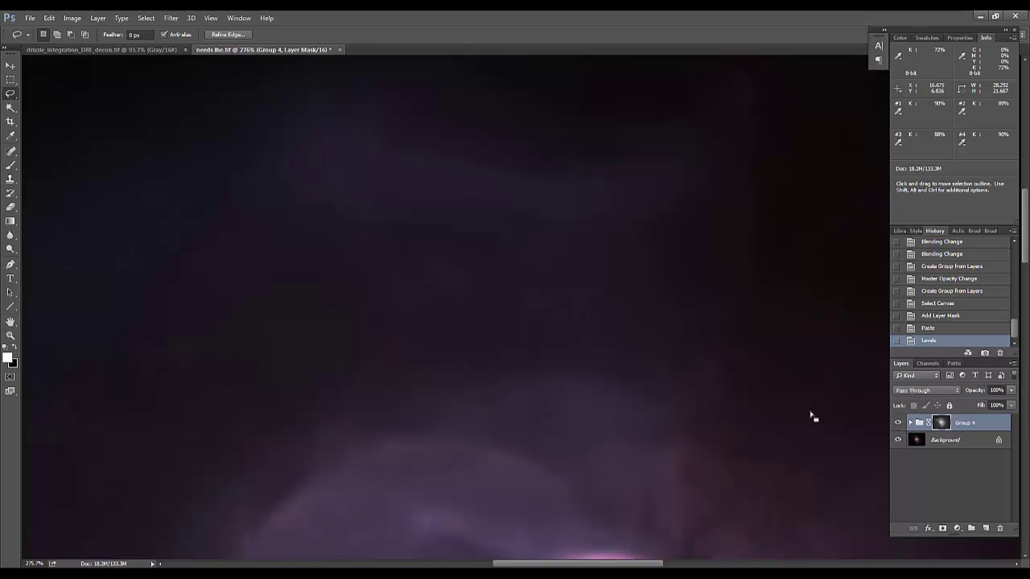
pyautogui.scroll(-5, 647, 414)
pyautogui.scroll(-1, 647, 424)
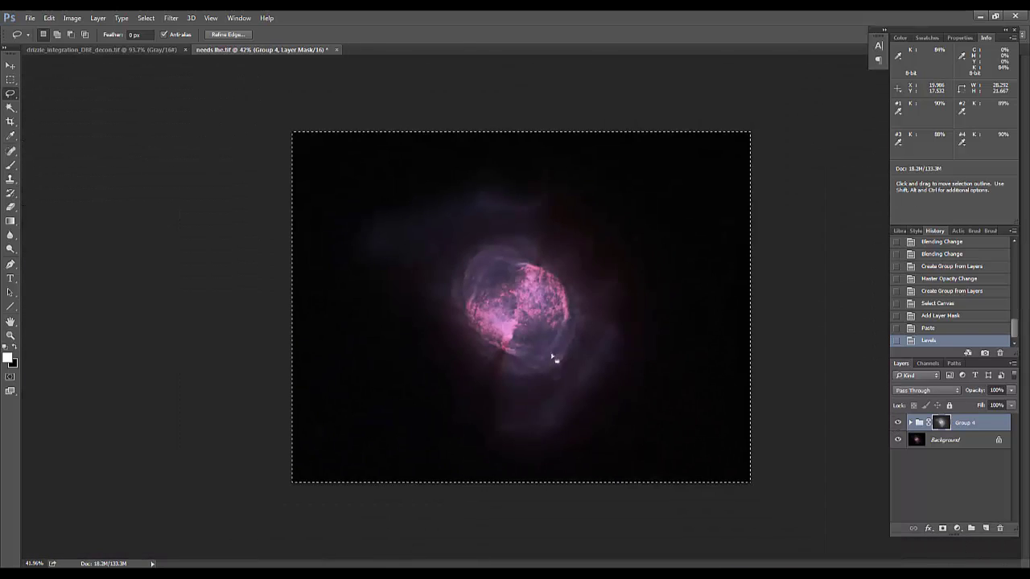
pyautogui.scroll(5, 555, 361)
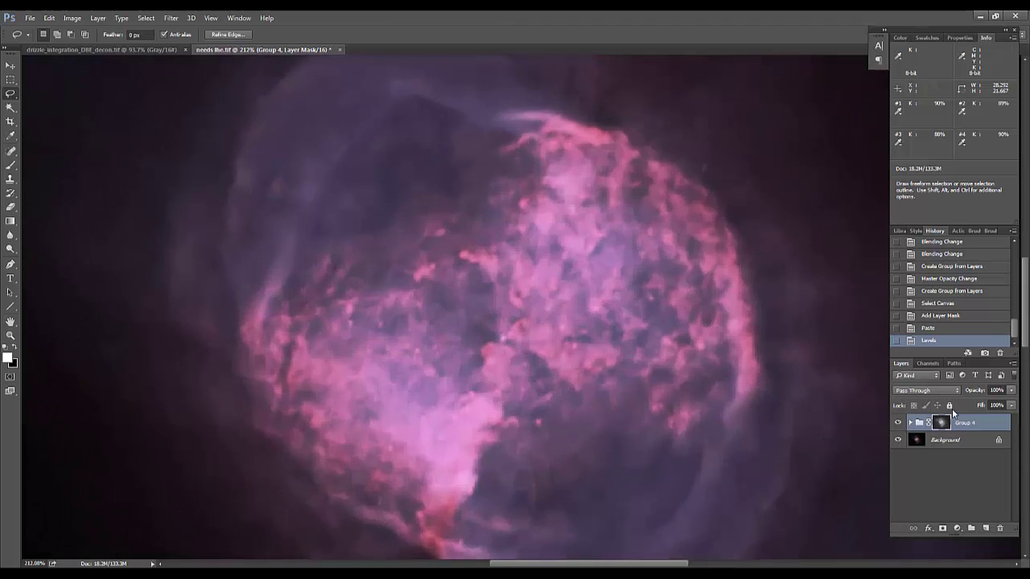
pyautogui.click(898, 425)
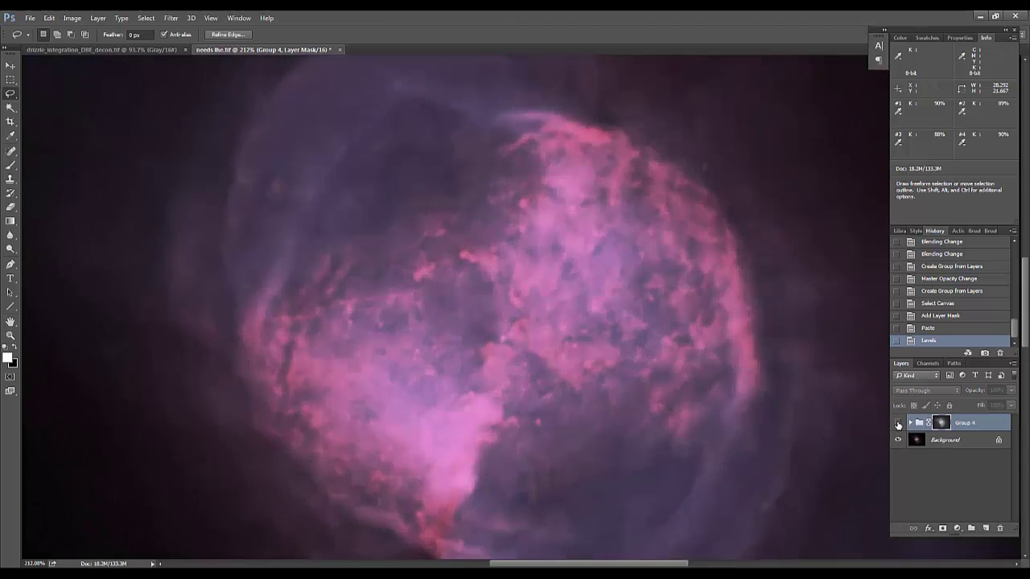
pyautogui.click(898, 425)
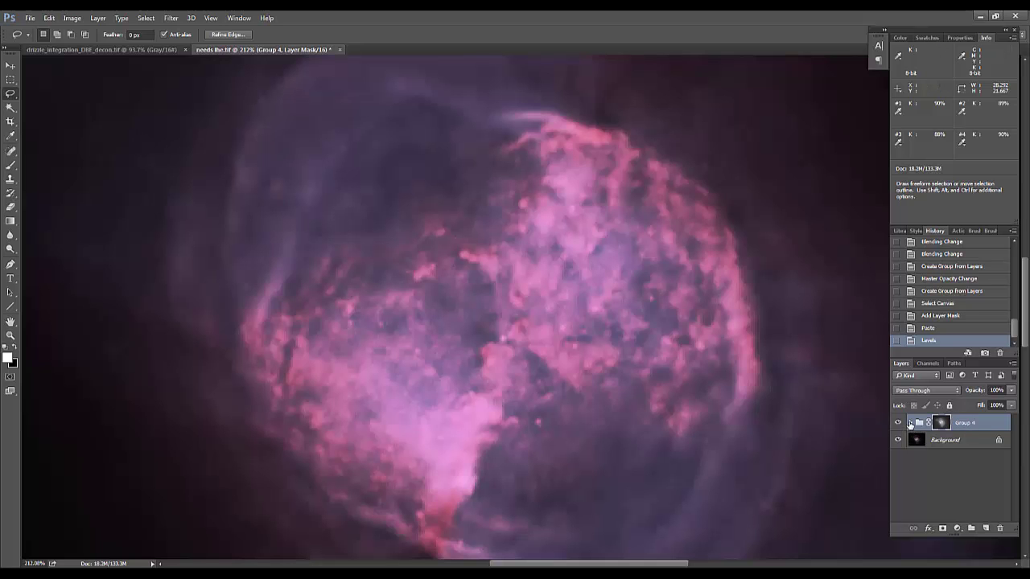
pyautogui.scroll(-1, 757, 400)
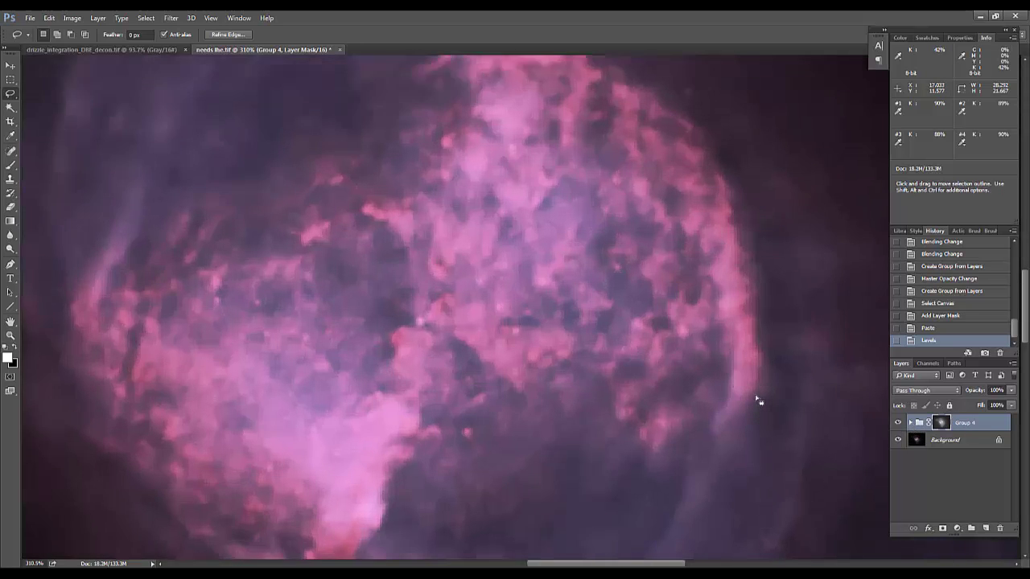
pyautogui.scroll(-6, 756, 400)
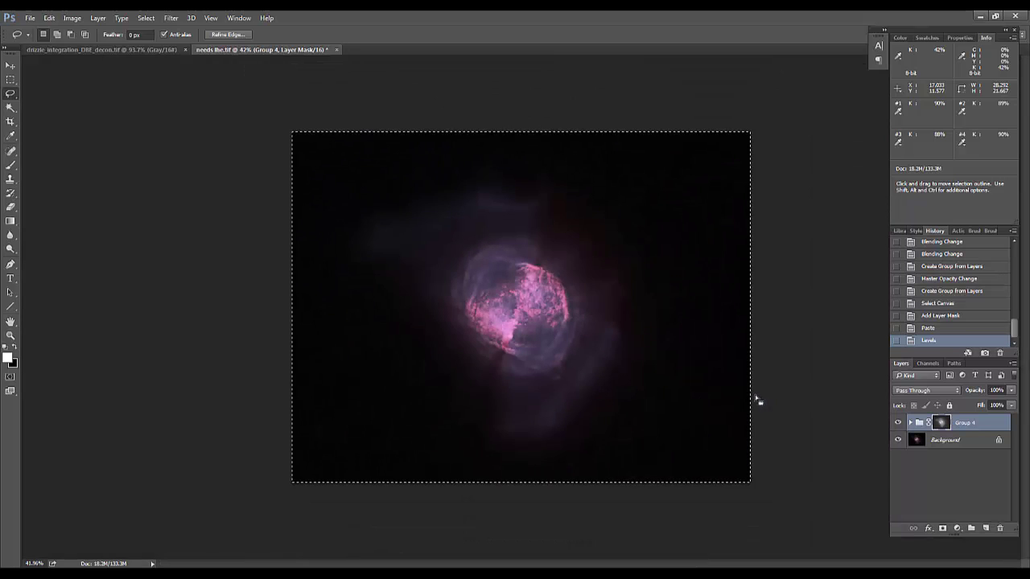
pyautogui.scroll(4, 518, 270)
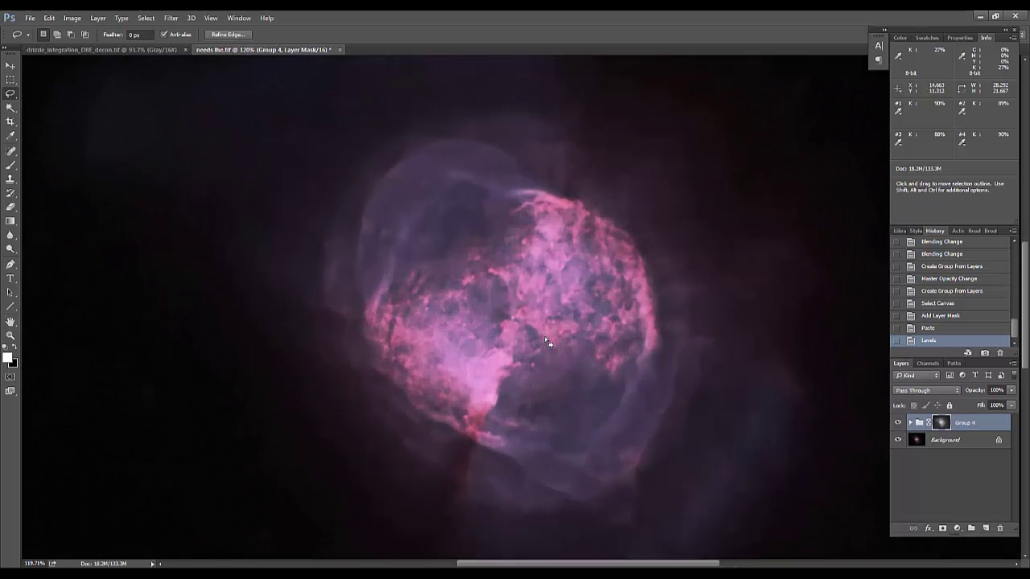